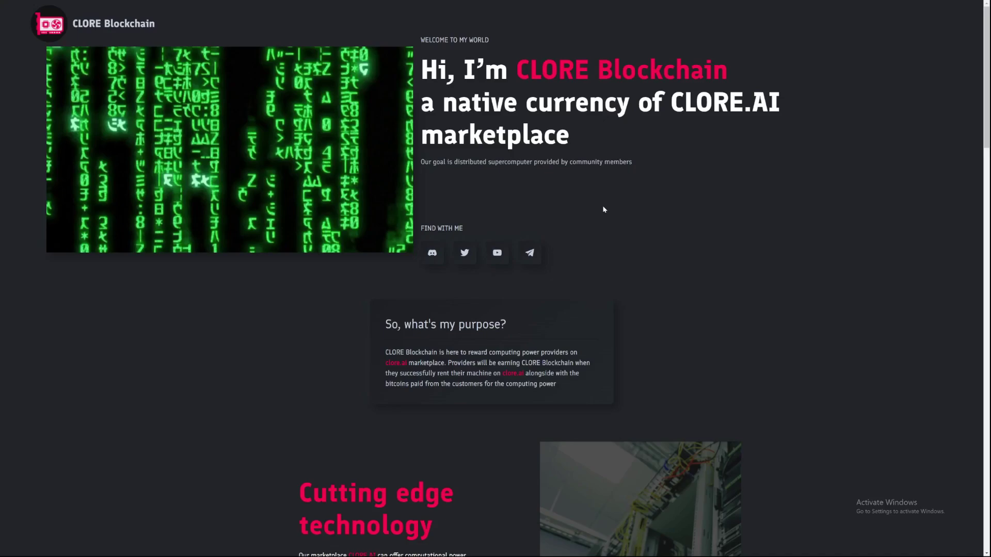
# - Leave full-screen and download the Windows wallet zip from the Wallet Downloads section
pyautogui.press('F11')
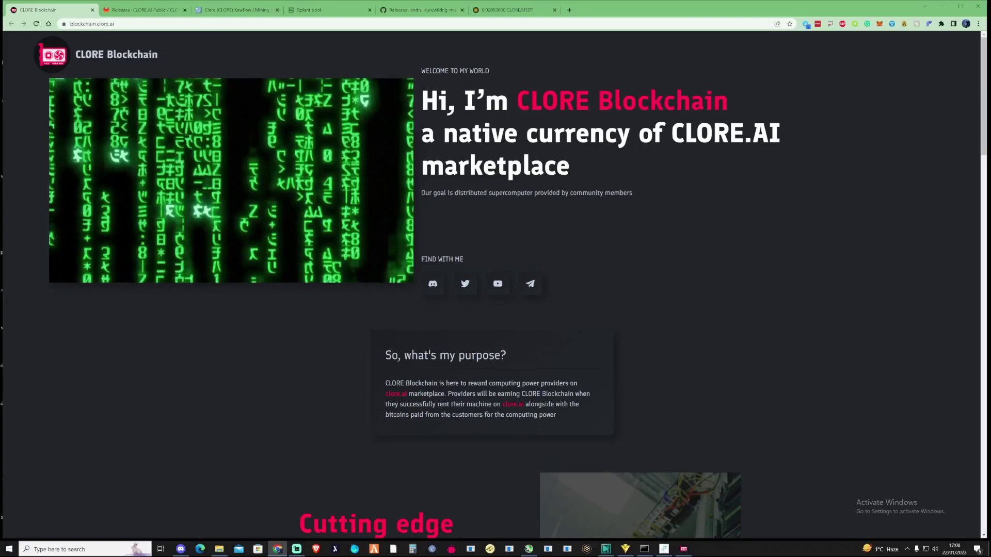
pyautogui.scroll(-13, 544, 208)
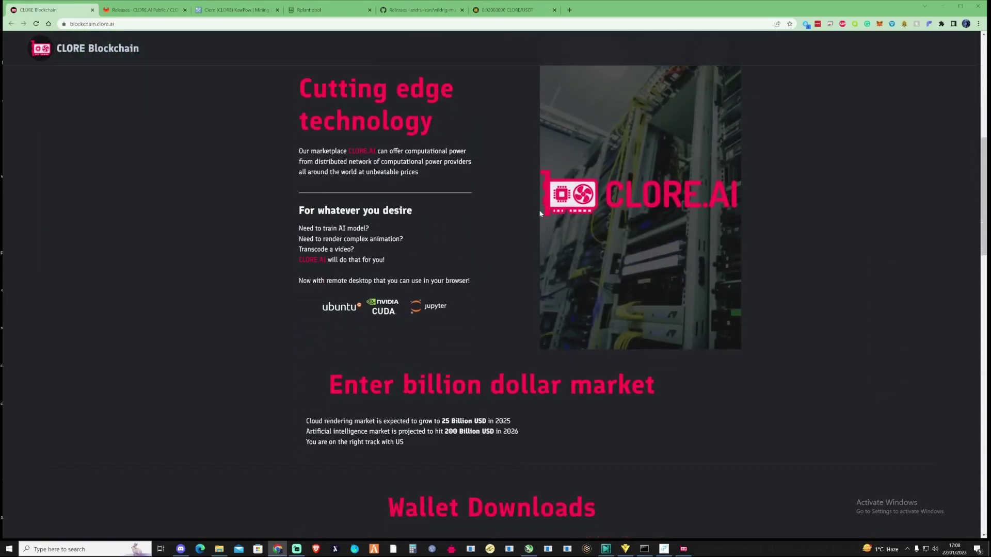
pyautogui.scroll(-1, 531, 209)
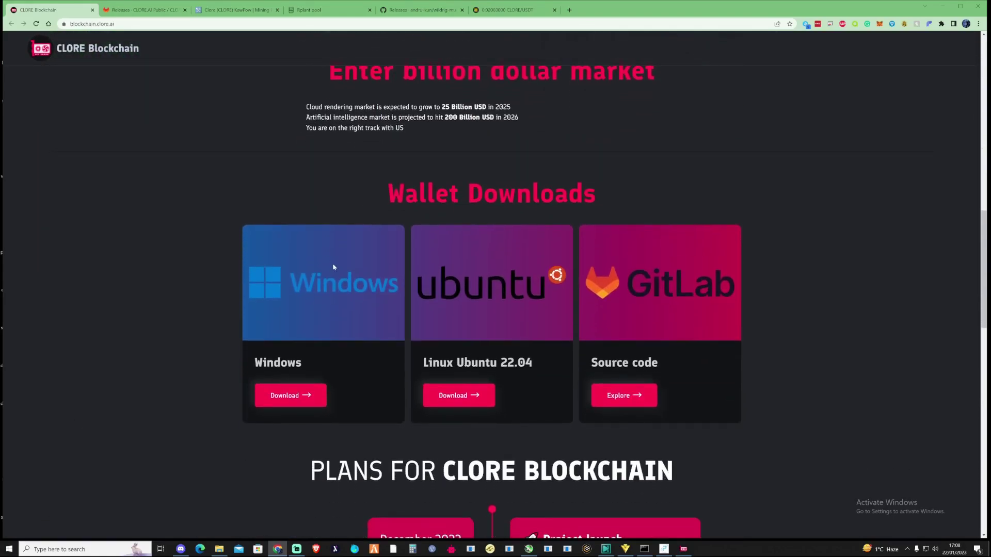
pyautogui.click(298, 396)
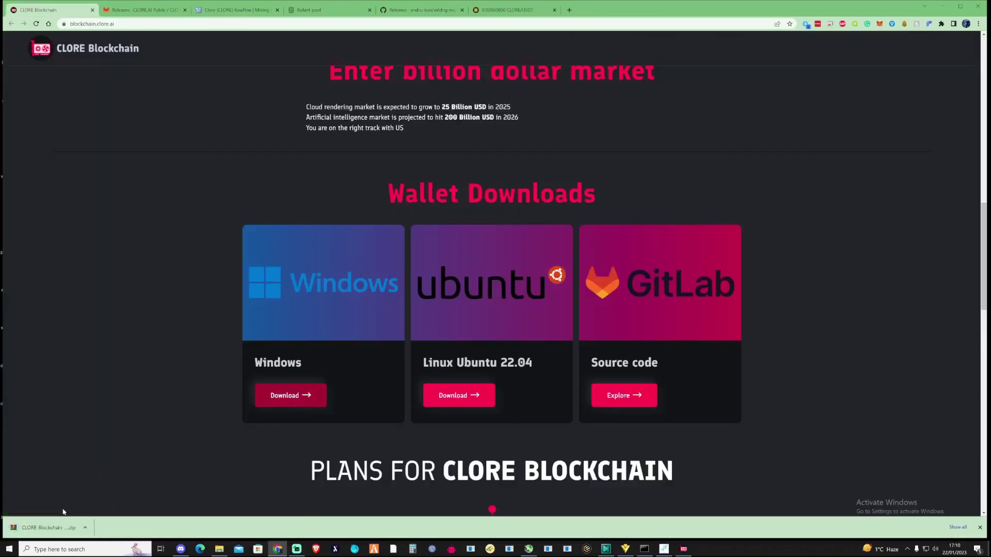
# - Open the wallet zip in WinRAR, dismiss the licence reminder, and launch clore-qt.exe
pyautogui.click(46, 527)
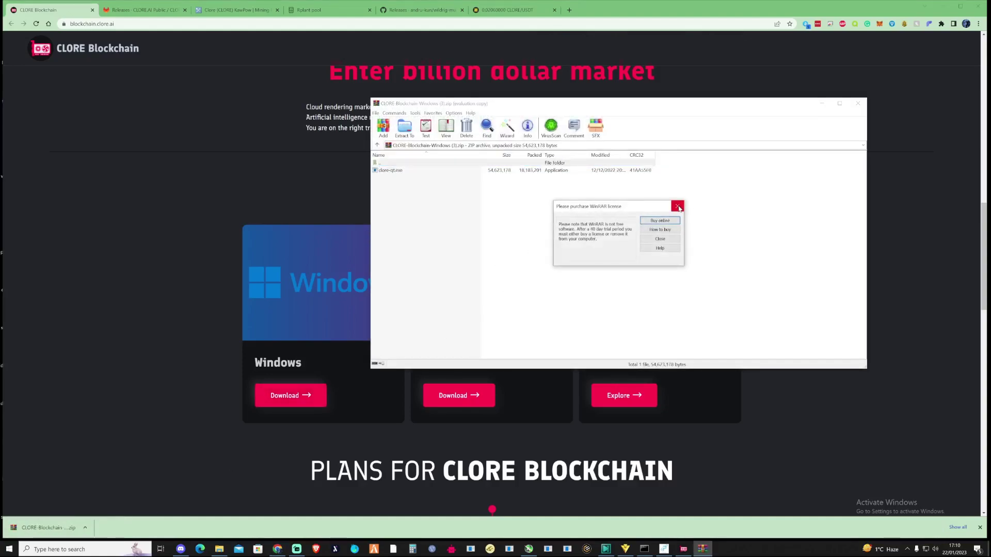
pyautogui.click(677, 206)
pyautogui.click(450, 208)
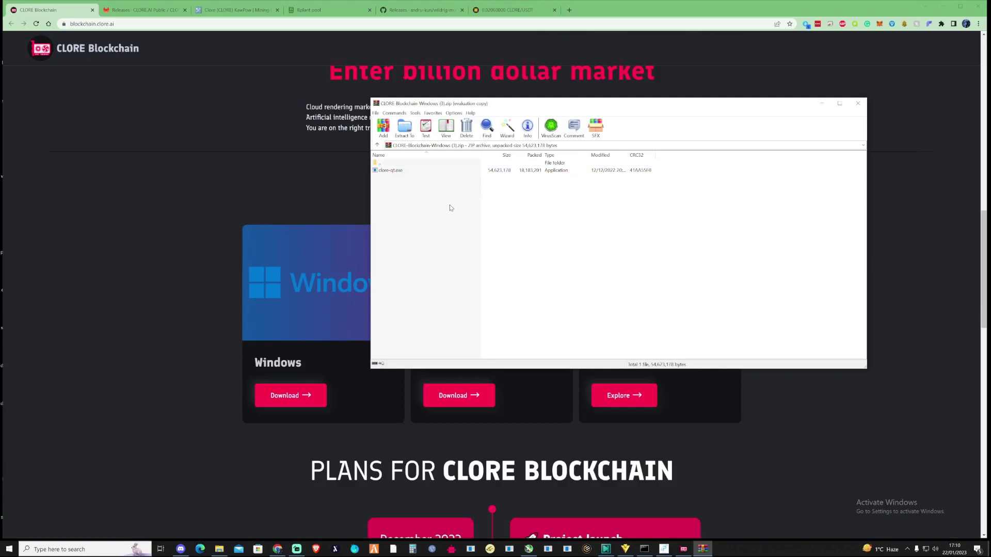
pyautogui.doubleClick(391, 171)
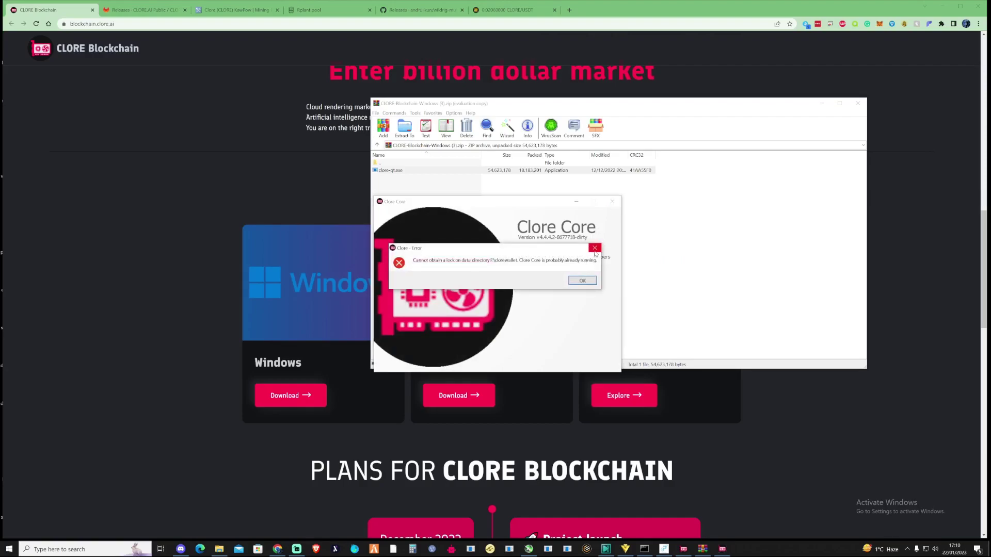
# - Dismiss the already-running error and request a new receiving address labelled zpool
pyautogui.click(595, 248)
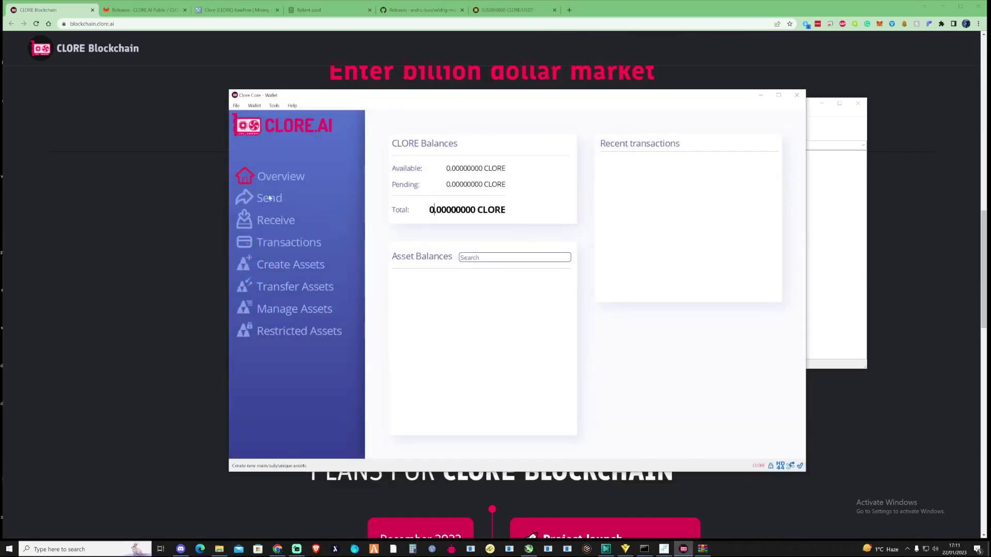
pyautogui.moveTo(304, 95); pyautogui.dragTo(332, 100)
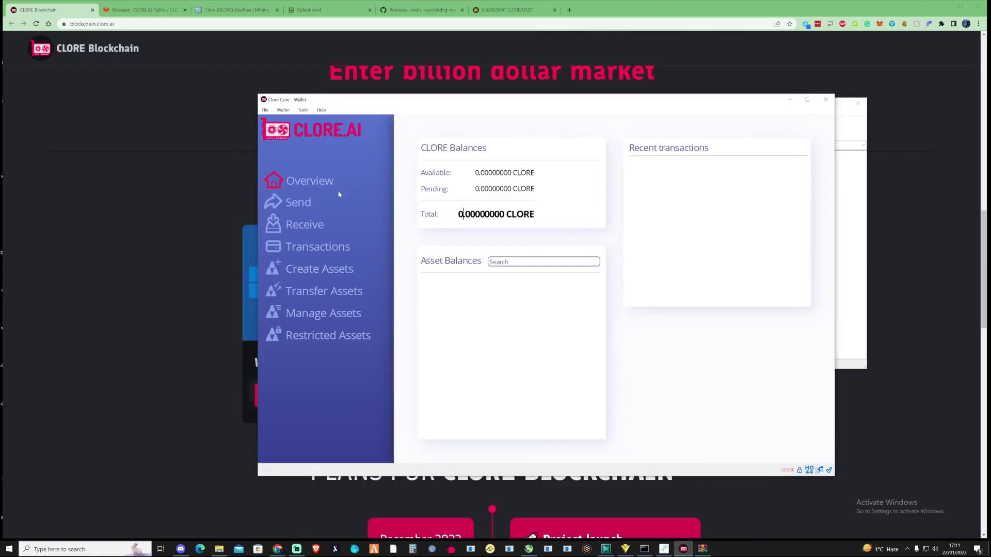
pyautogui.click(300, 234)
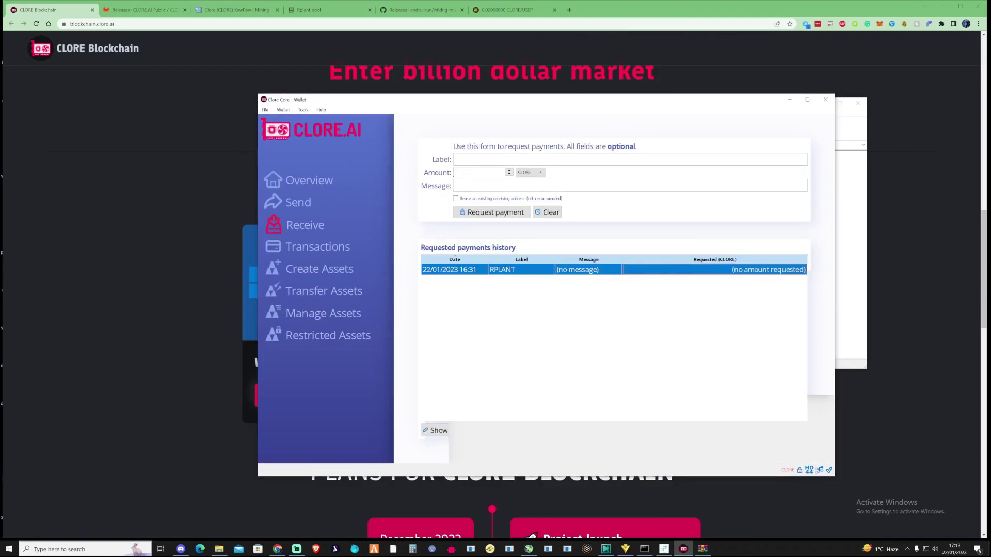
pyautogui.click(465, 160)
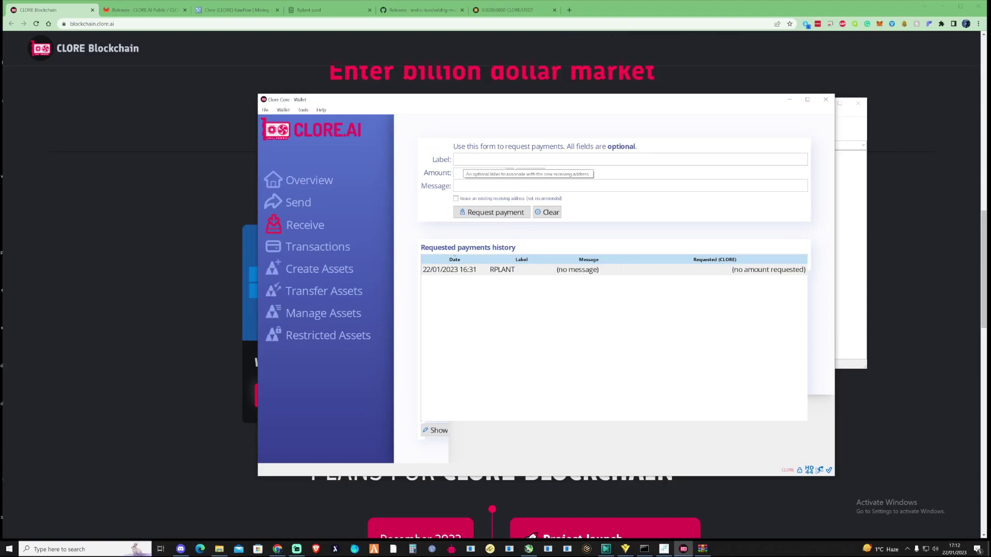
pyautogui.write('zpool')
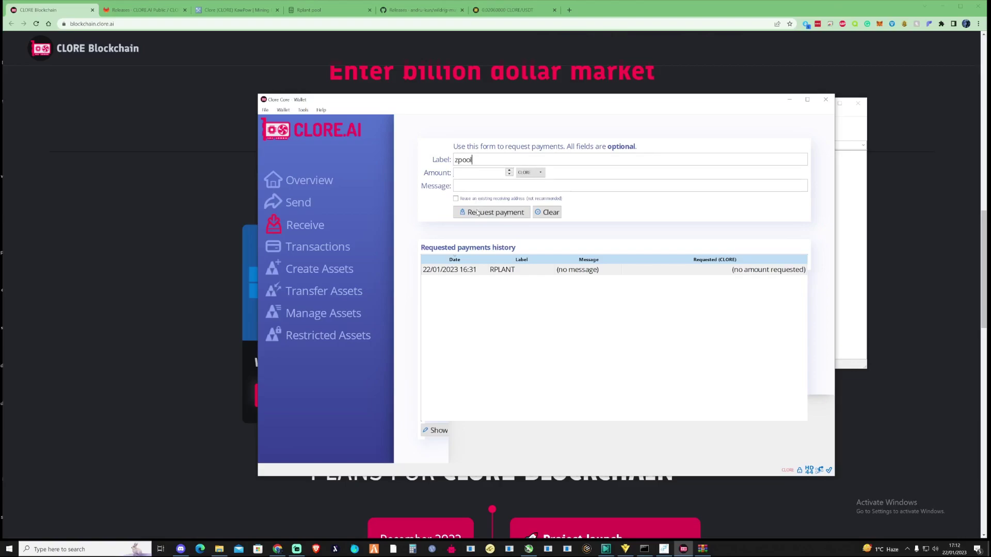
pyautogui.click(500, 213)
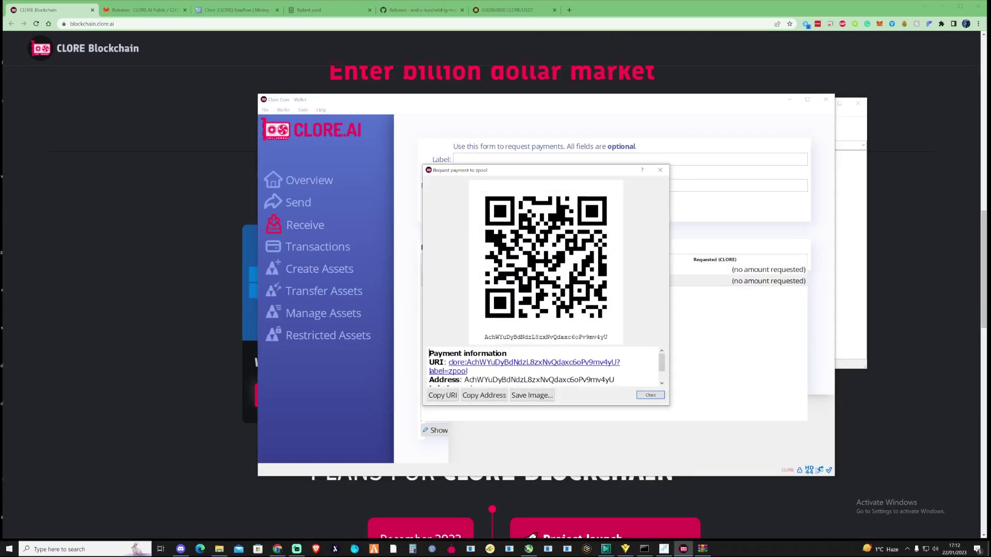
pyautogui.click(650, 395)
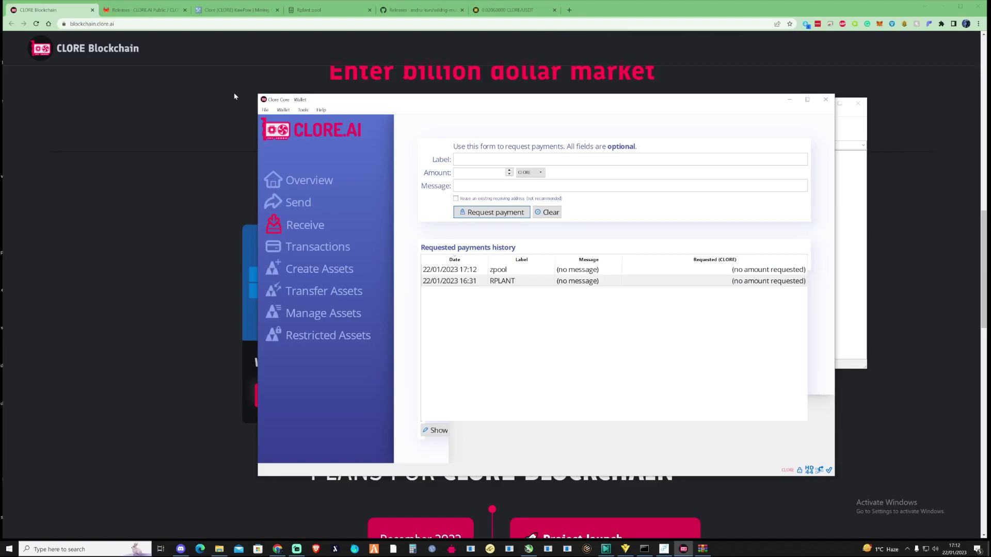
# - Switch to the MiningPoolStats Clore (KawPow) tab listing its 14 mining pools
pyautogui.click(237, 10)
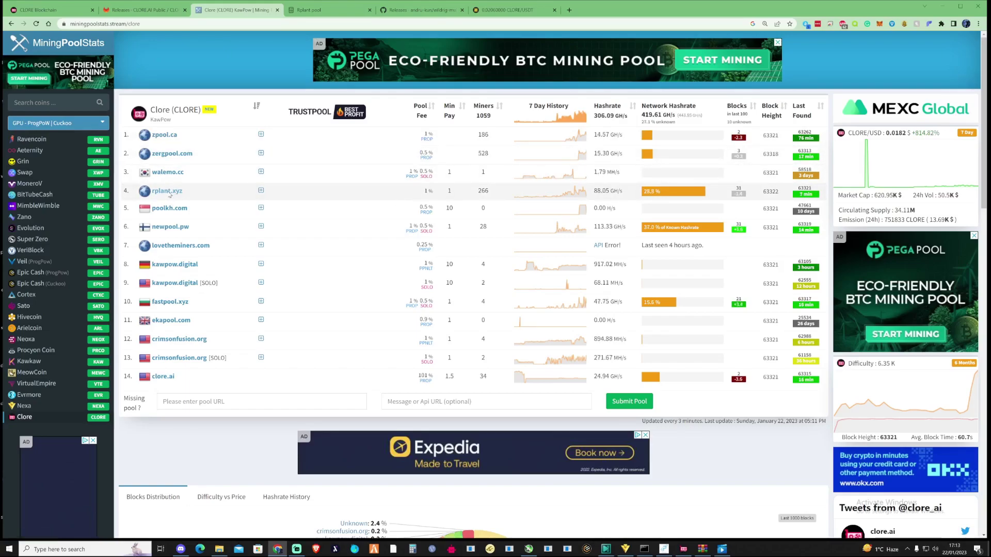
# - Open rplant.xyz and show its Clore Connect details, including ports 7085 and 17085
pyautogui.click(171, 196)
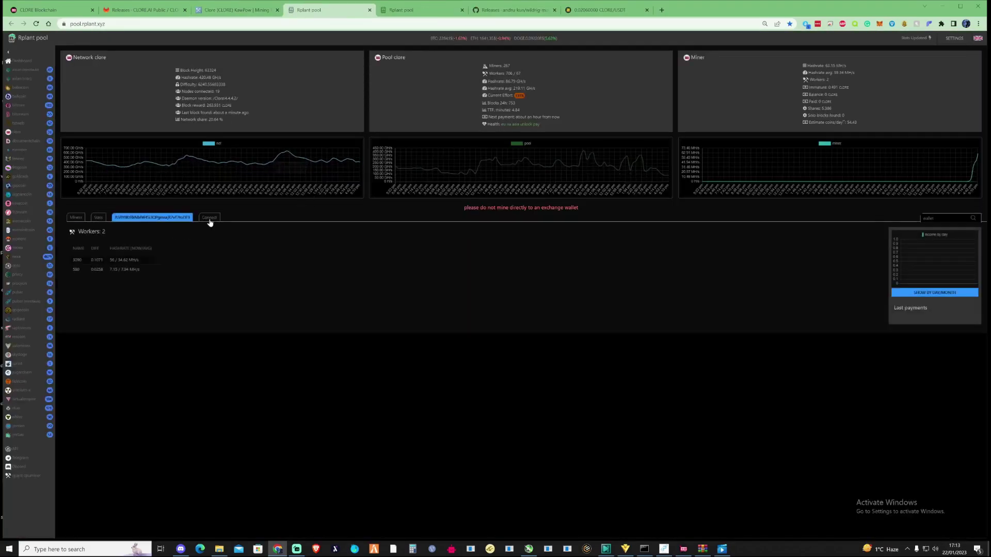
pyautogui.click(209, 218)
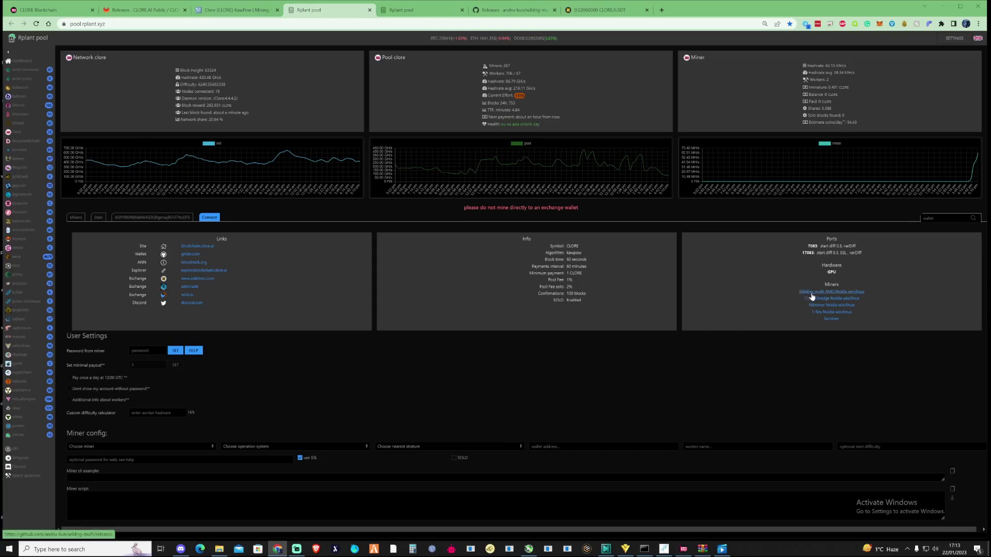
# - Go to the WildRig GitHub releases and download wildrig-multi-windows-0.36.4b.7z (21.7 MB)
pyautogui.click(845, 293)
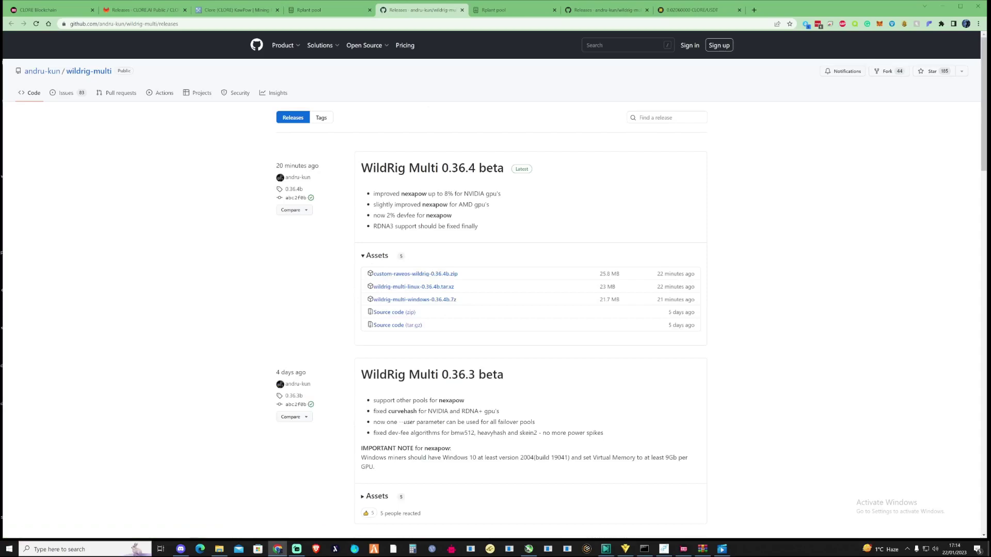
pyautogui.moveTo(360, 169); pyautogui.dragTo(475, 170)
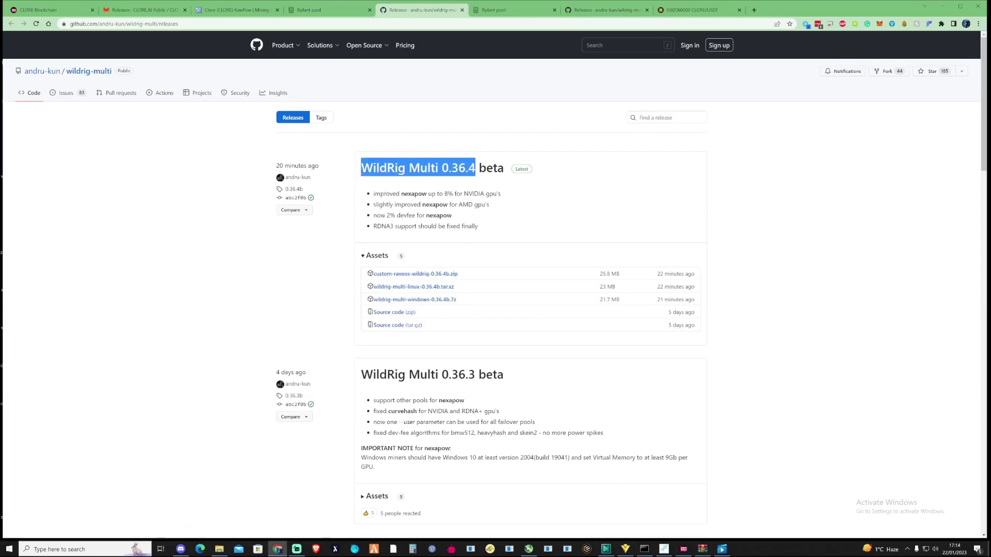
pyautogui.moveTo(373, 194); pyautogui.dragTo(428, 194)
pyautogui.click(434, 211)
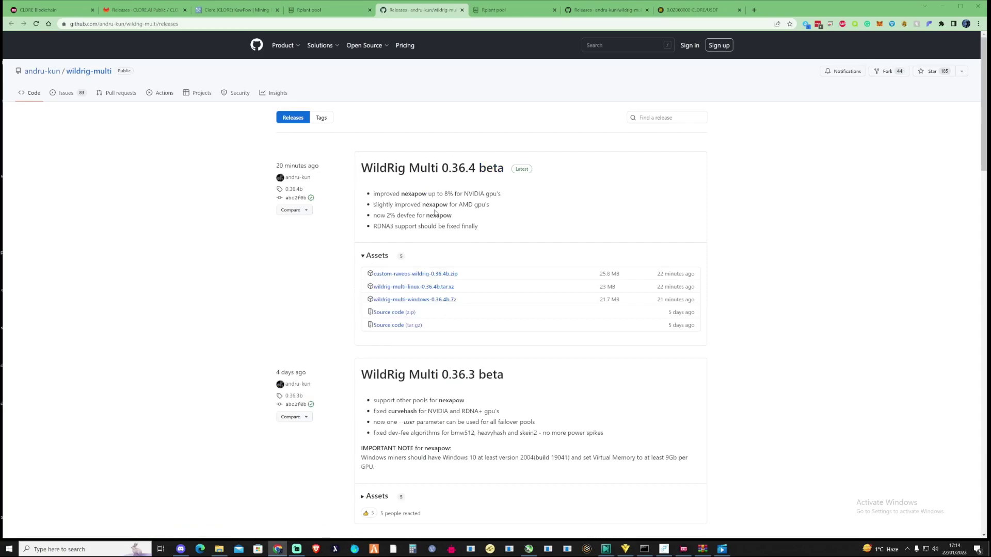
pyautogui.scroll(-1, 485, 241)
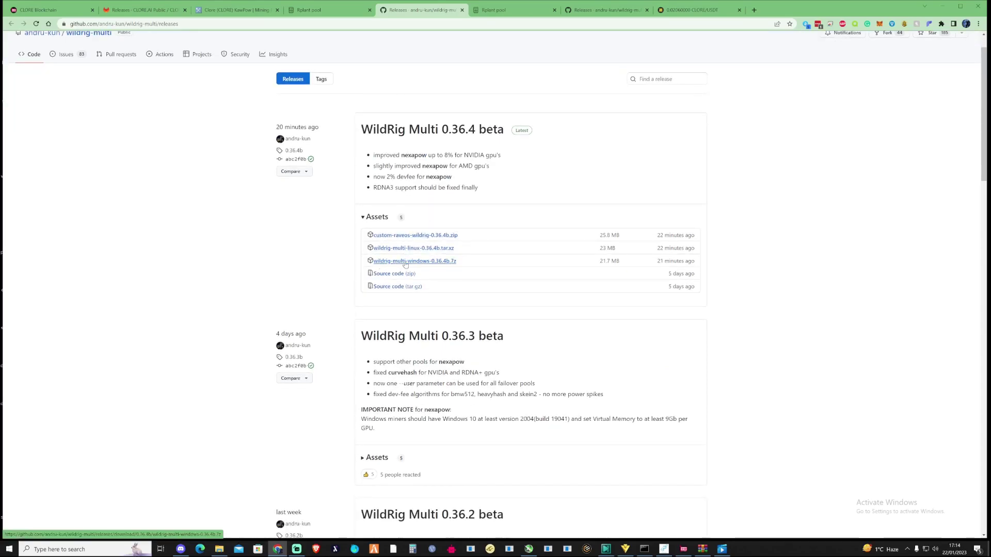
pyautogui.click(422, 262)
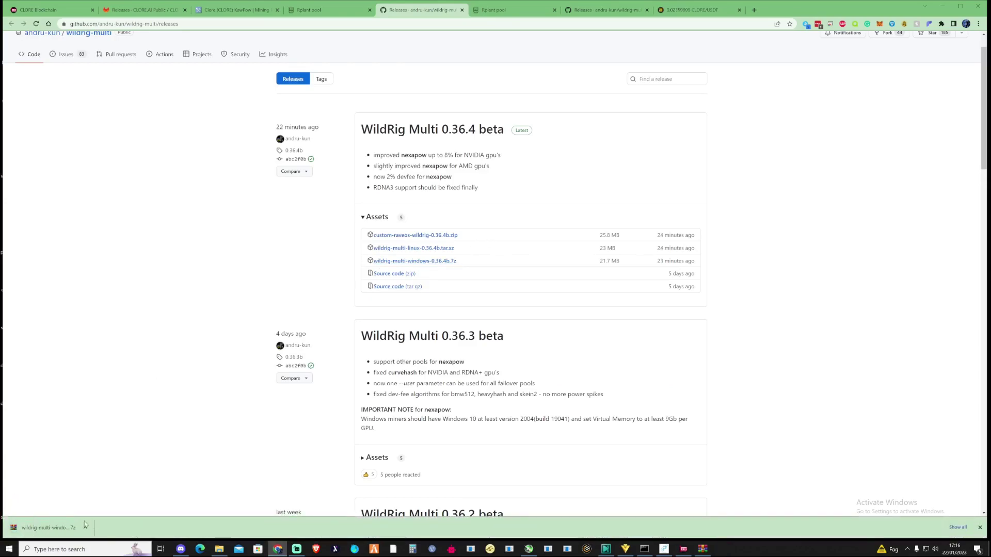
# - Open the downloaded WildRig archive in WinRAR, dismissing the expired trial notice
pyautogui.click(47, 529)
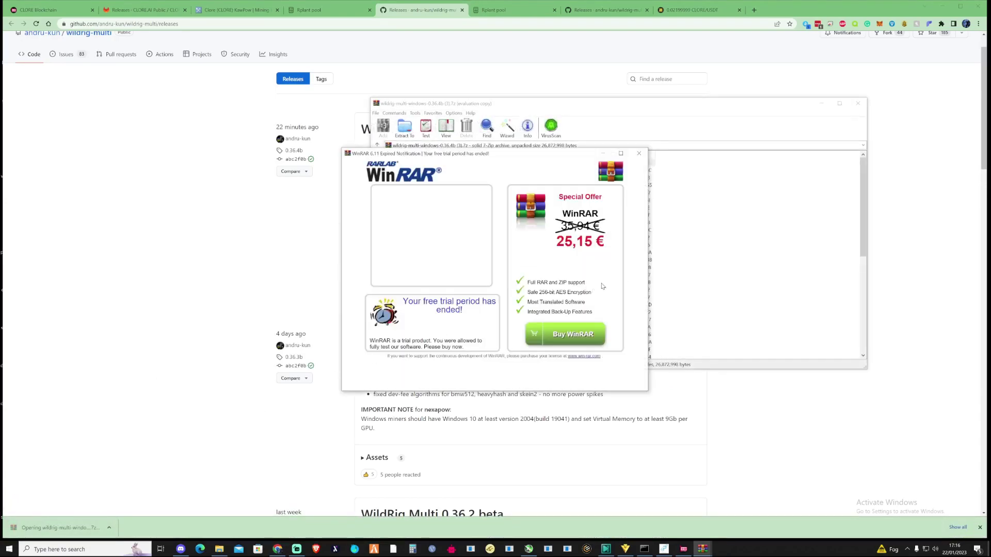
pyautogui.click(639, 154)
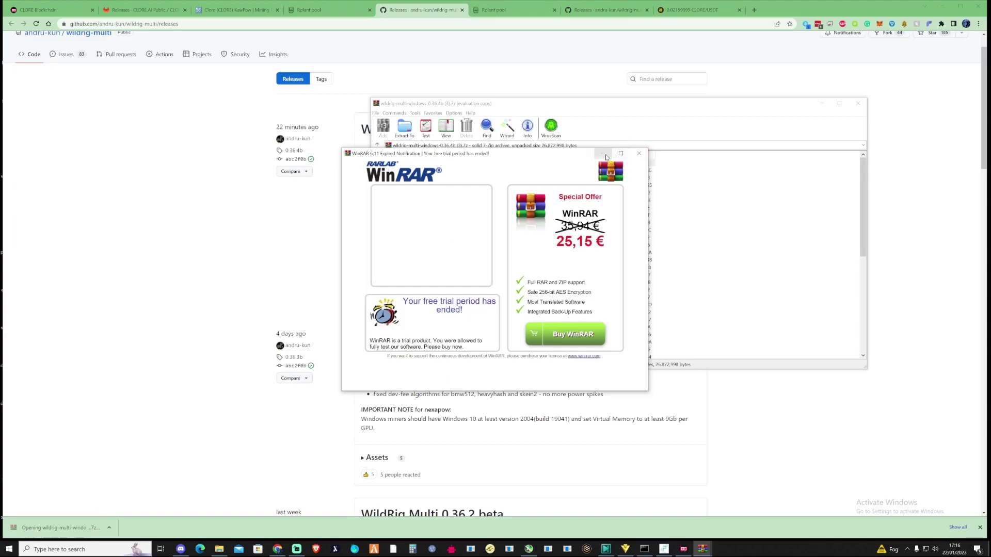
pyautogui.click(939, 7)
# - Create a desktop folder named WILDRIG123 and extract all 50 archive files into it
pyautogui.rightClick(466, 41)
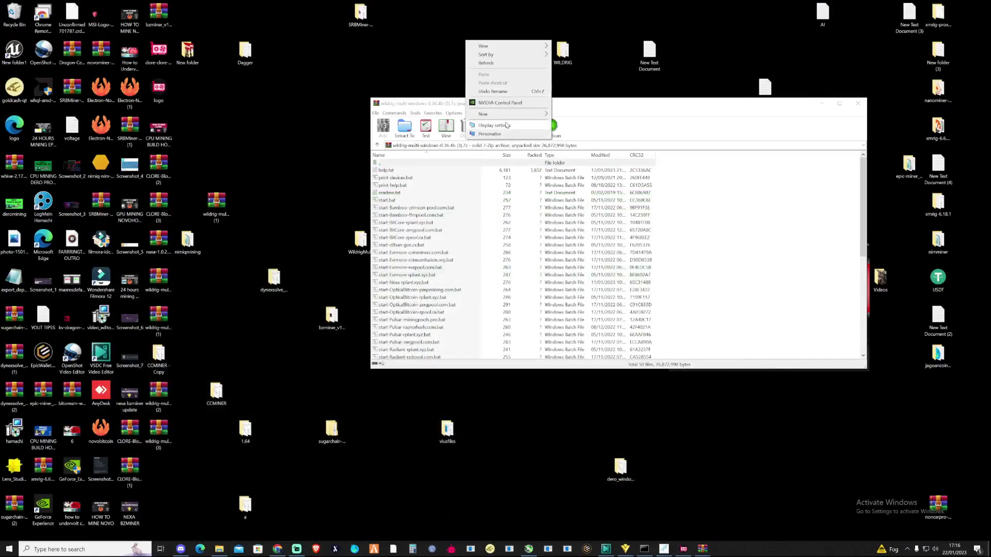
pyautogui.moveTo(511, 114)
pyautogui.click(578, 116)
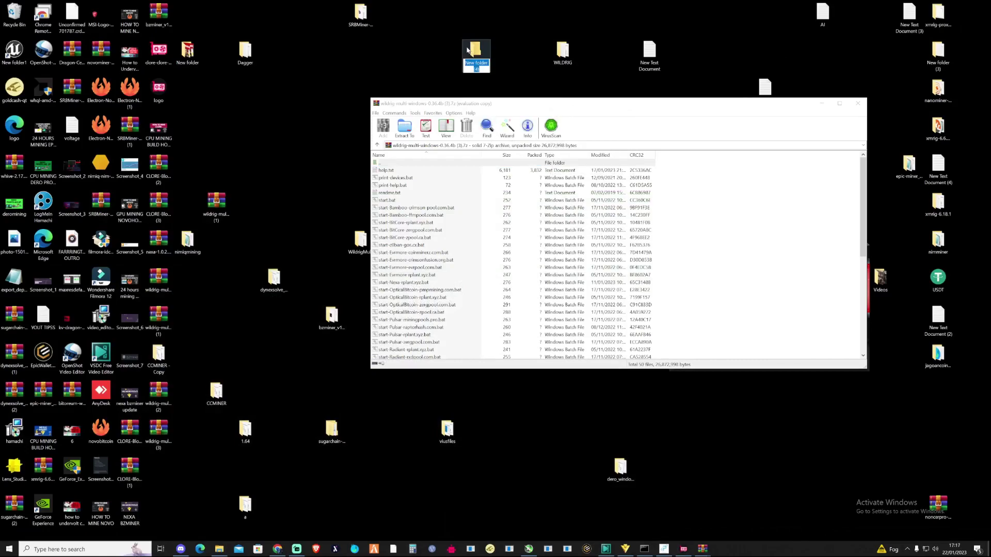
pyautogui.write('WILDRIG123')
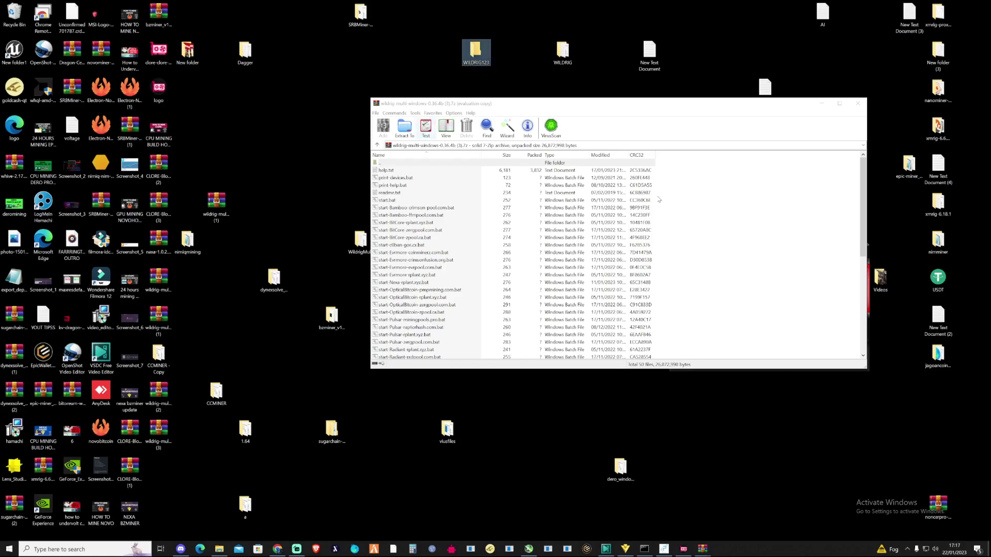
pyautogui.moveTo(673, 165); pyautogui.dragTo(541, 396)
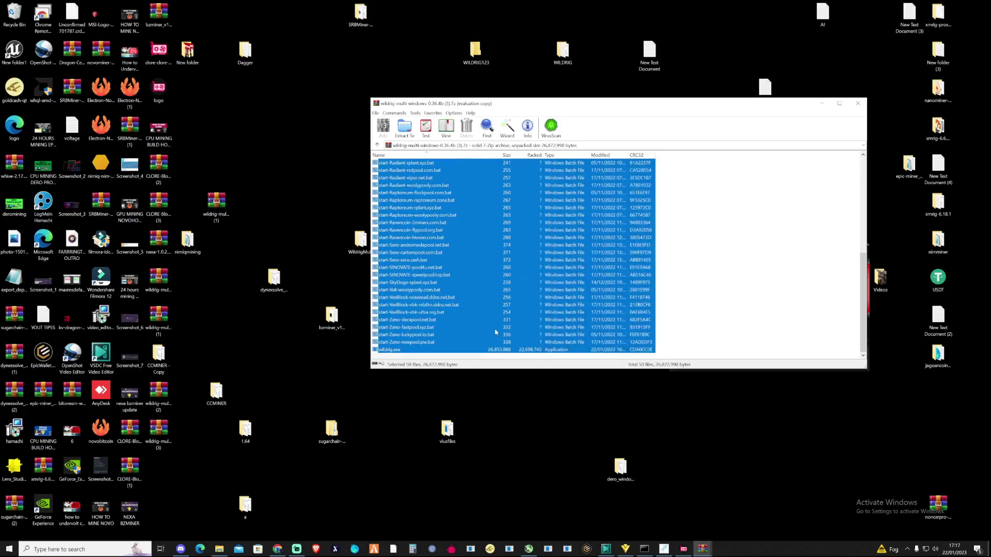
pyautogui.moveTo(500, 184); pyautogui.dragTo(477, 55)
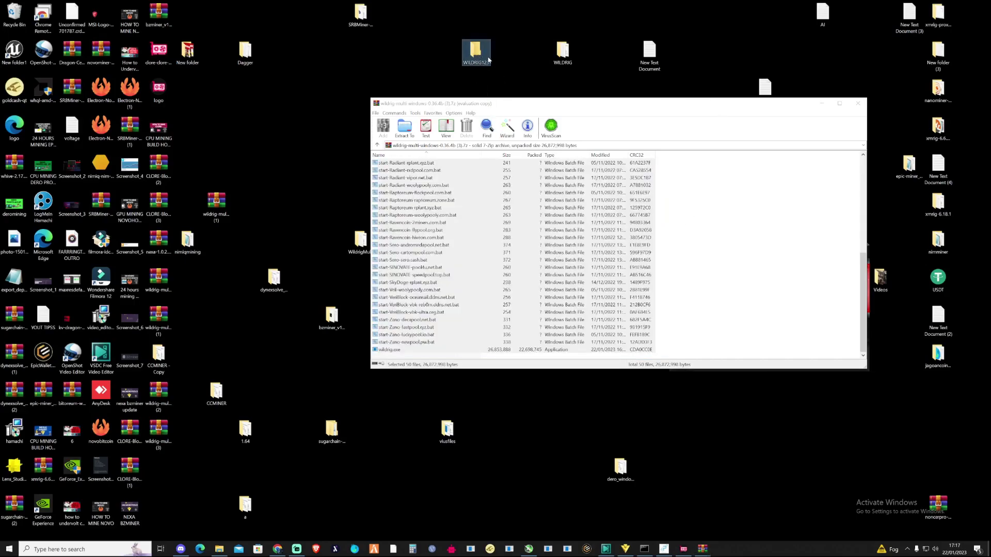
# - Browse the extracted WildRig files in WILDRIG123, then return to the GitHub releases page
pyautogui.click(822, 104)
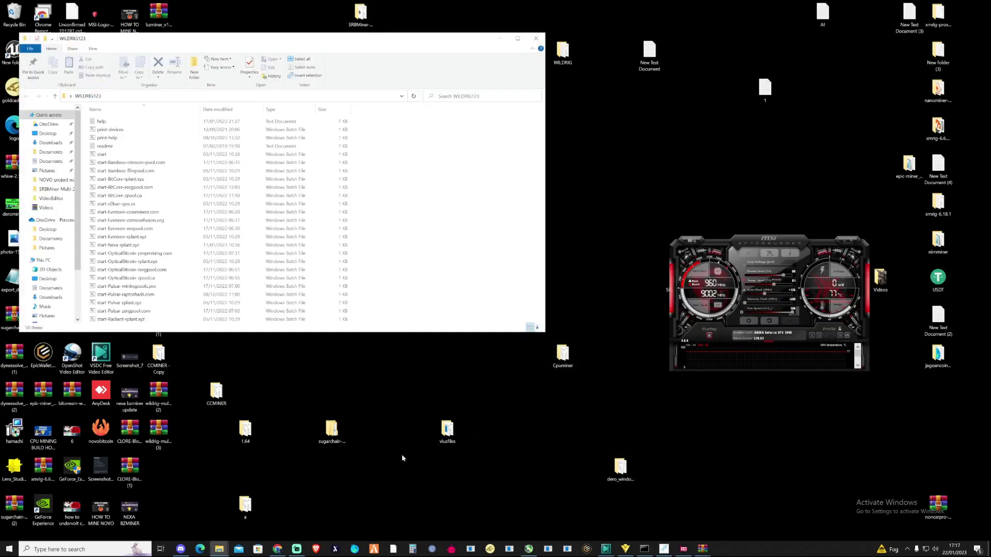
pyautogui.scroll(2, 370, 274)
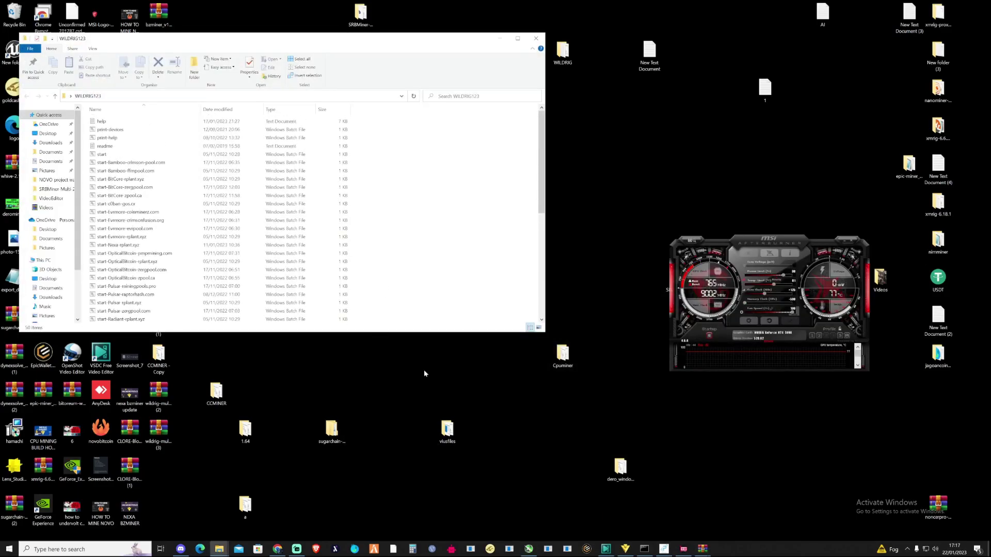
pyautogui.scroll(-8, 367, 221)
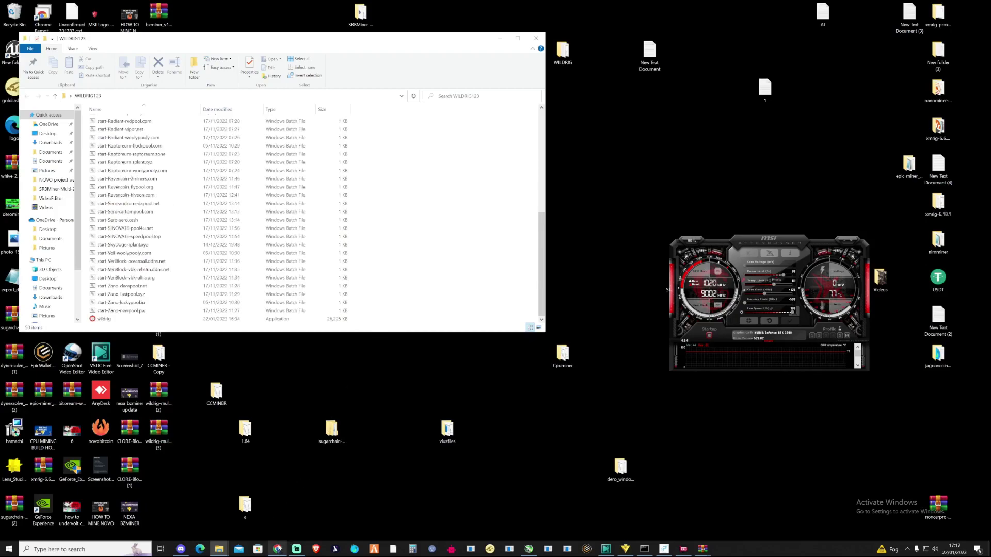
pyautogui.click(277, 548)
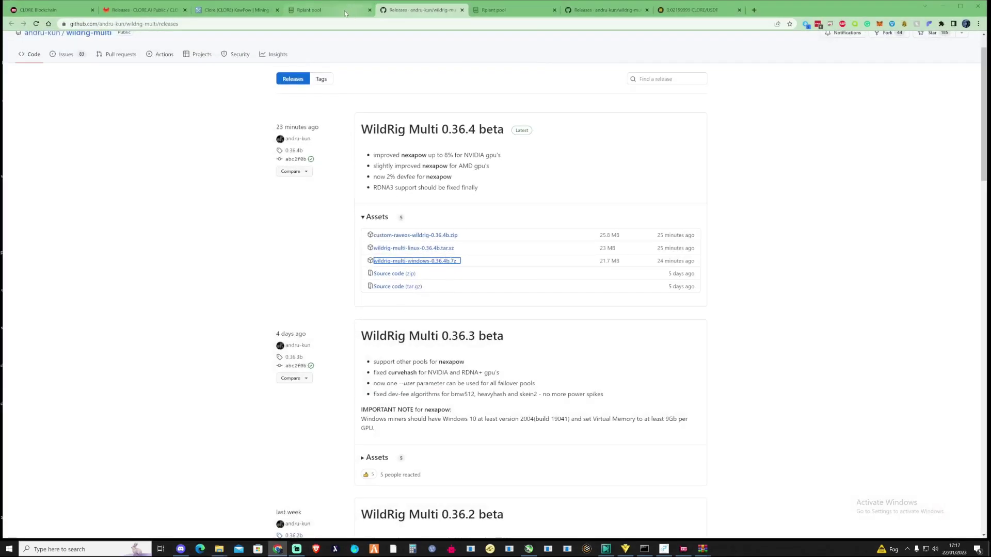
# - Bring up the Clore wallet and open the RPLANT request's receiving address and QR code
pyautogui.click(340, 12)
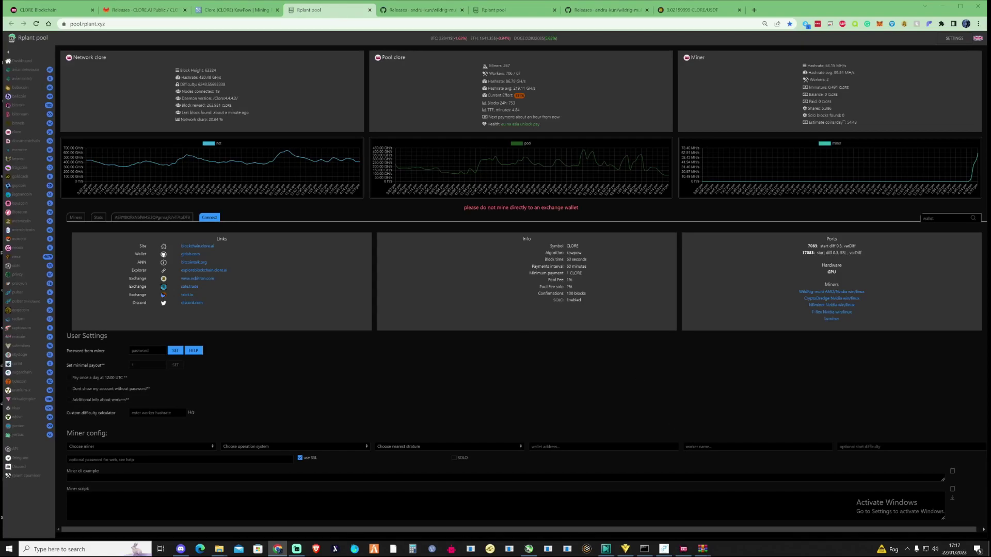
pyautogui.click(683, 548)
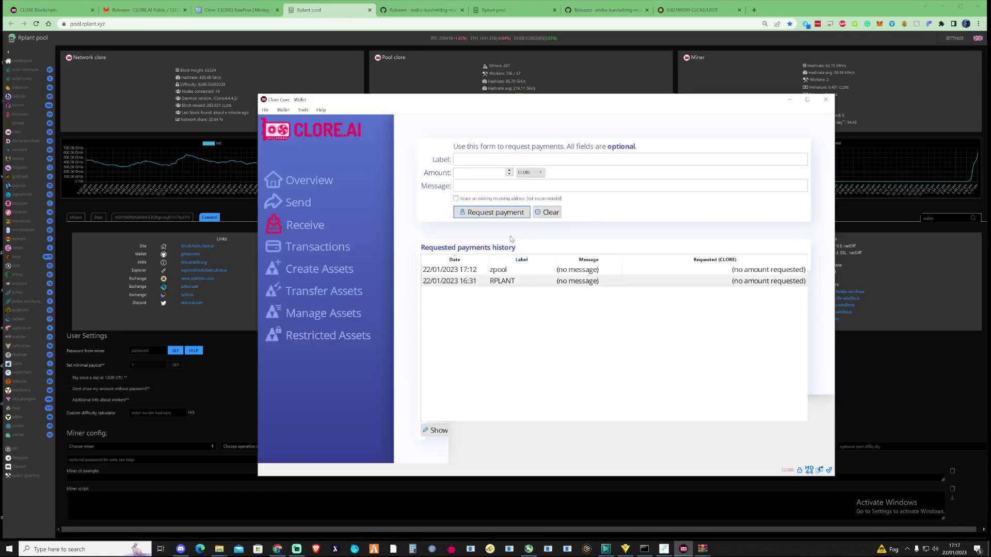
pyautogui.doubleClick(513, 280)
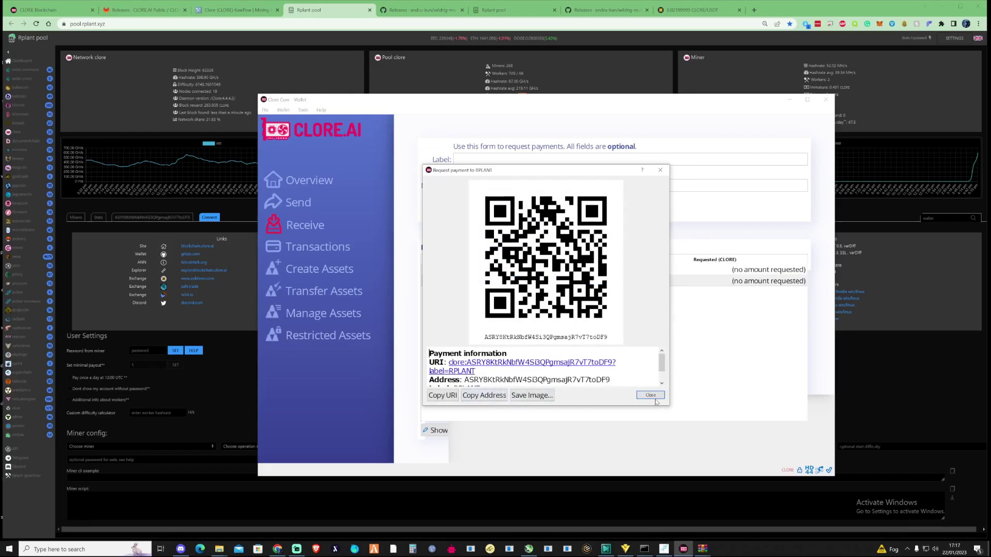
# - Paste the CLORE wallet address into Rplant's miner config and set worker 30
pyautogui.click(656, 401)
pyautogui.click(884, 370)
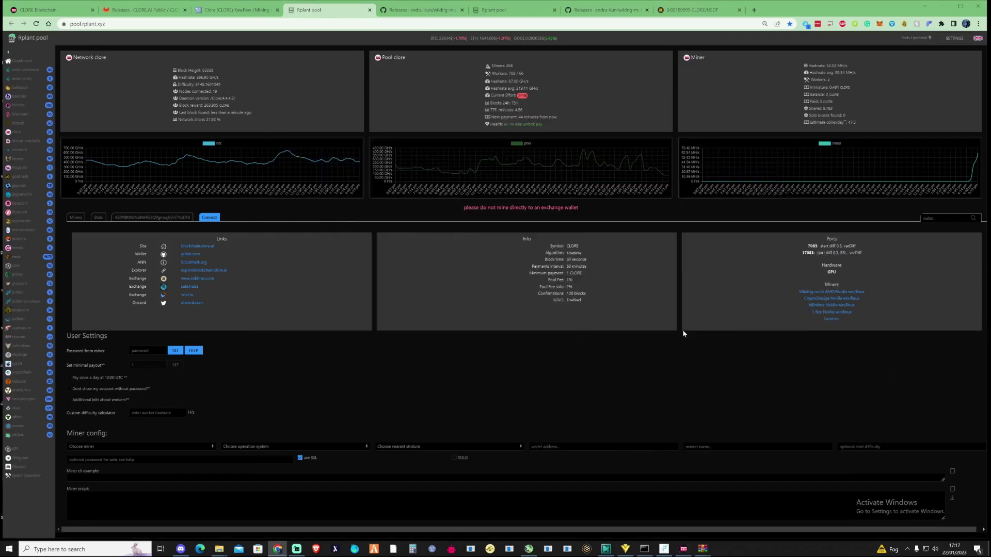
pyautogui.click(532, 446)
pyautogui.write('ASRY8KtRkNbfW4SI3QPgmsajR7vT7toDF9')
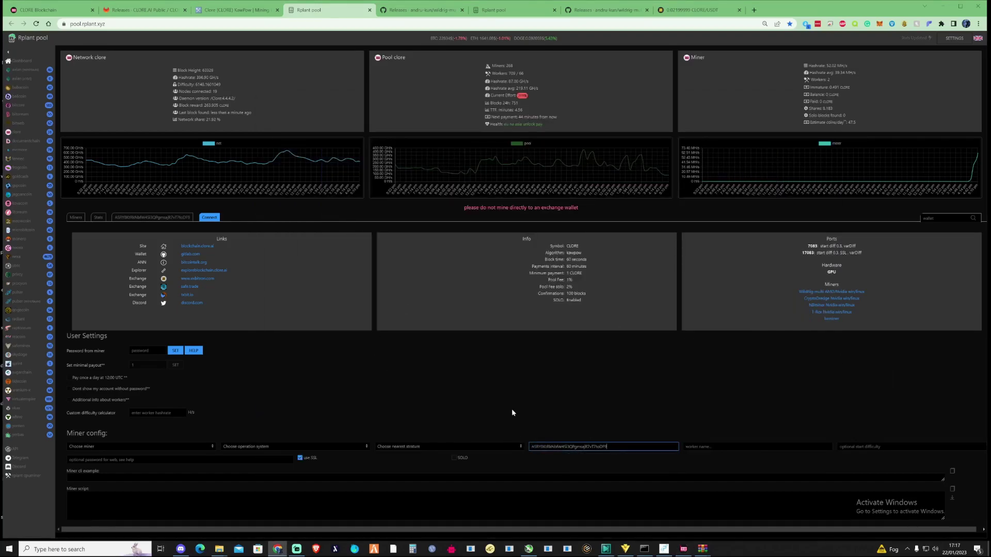
pyautogui.press('Tab')
pyautogui.write('30')
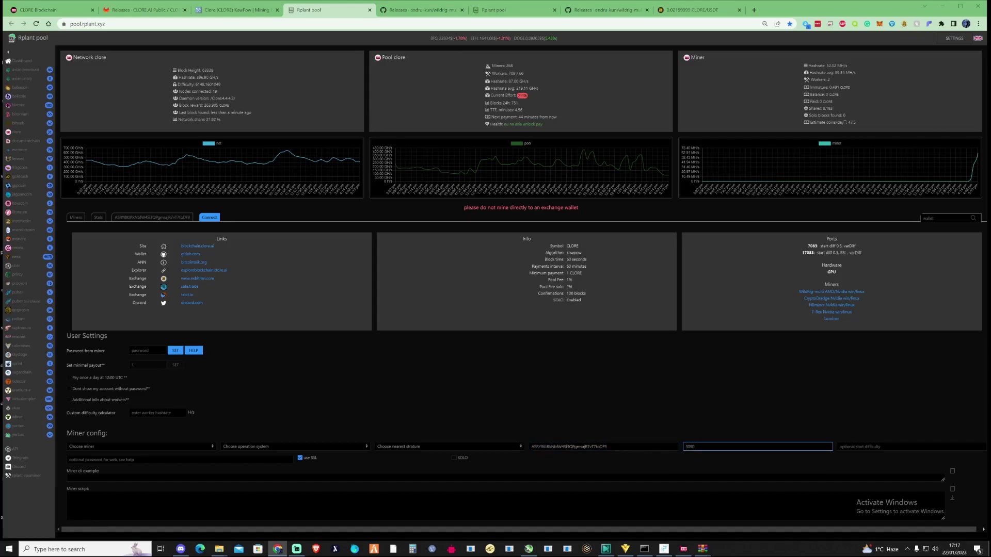
# - Choose Europe stratum, Windows and wildrig-multi, then select the generated miner command
pyautogui.click(436, 447)
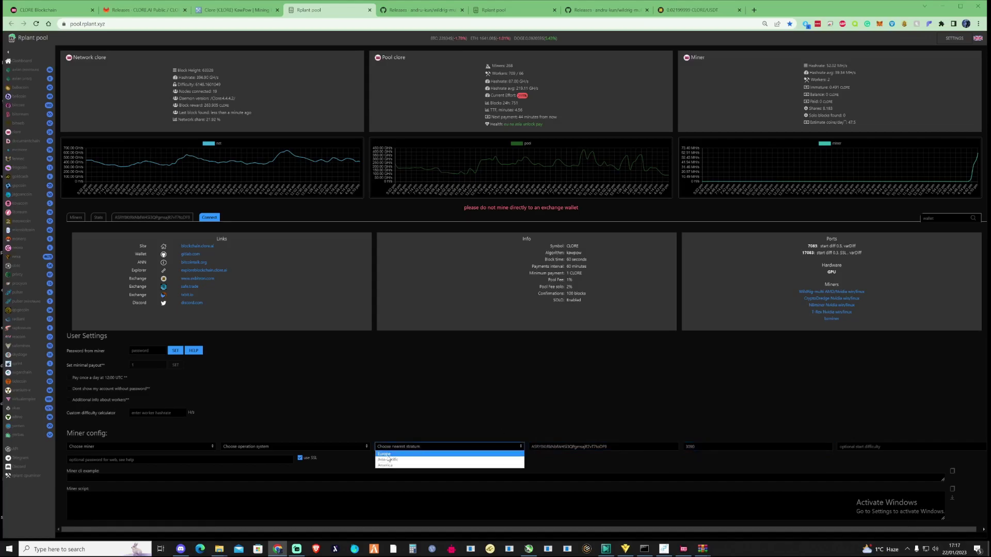
pyautogui.click(437, 453)
pyautogui.click(340, 447)
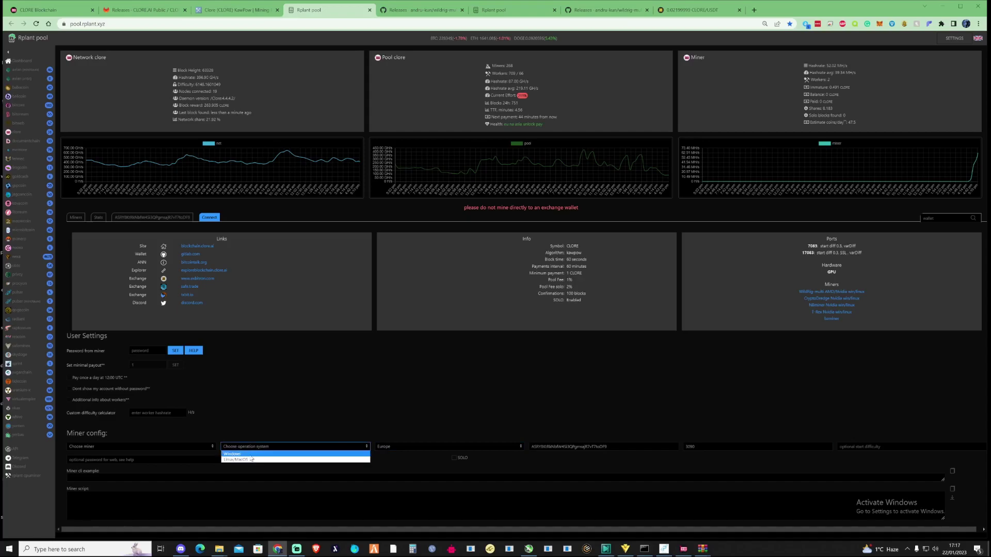
pyautogui.click(248, 454)
pyautogui.click(201, 446)
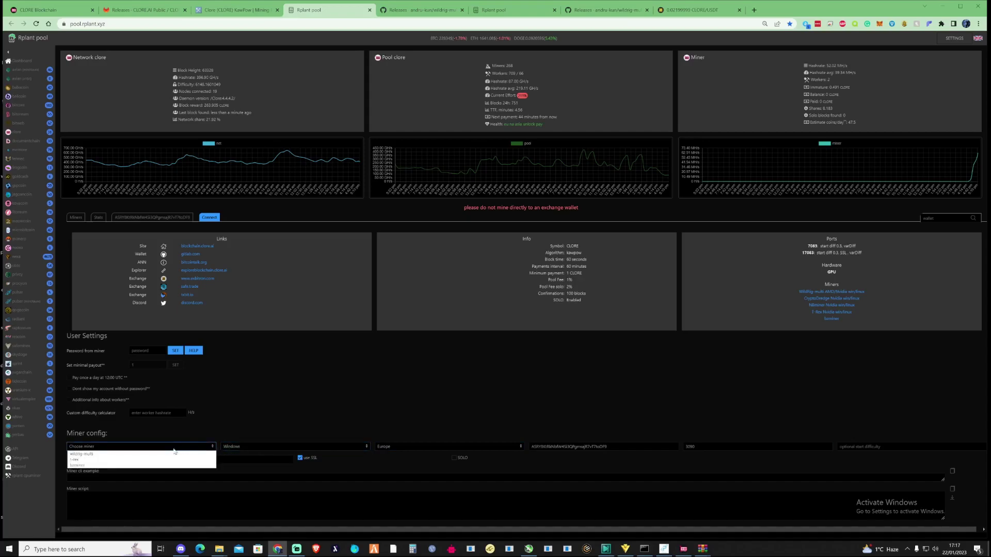
pyautogui.click(95, 455)
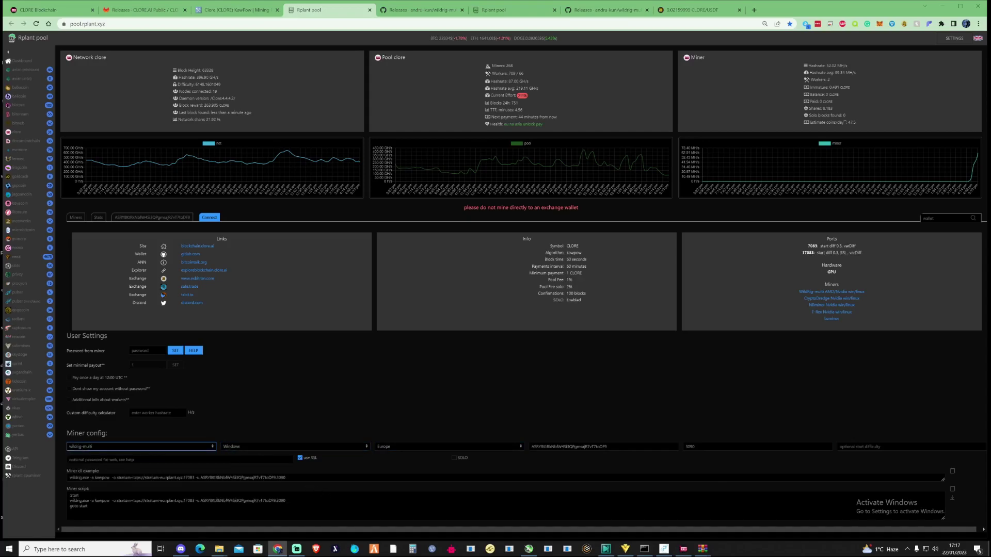
pyautogui.moveTo(287, 478); pyautogui.dragTo(67, 479)
pyautogui.hotkey('ctrl', 'c')
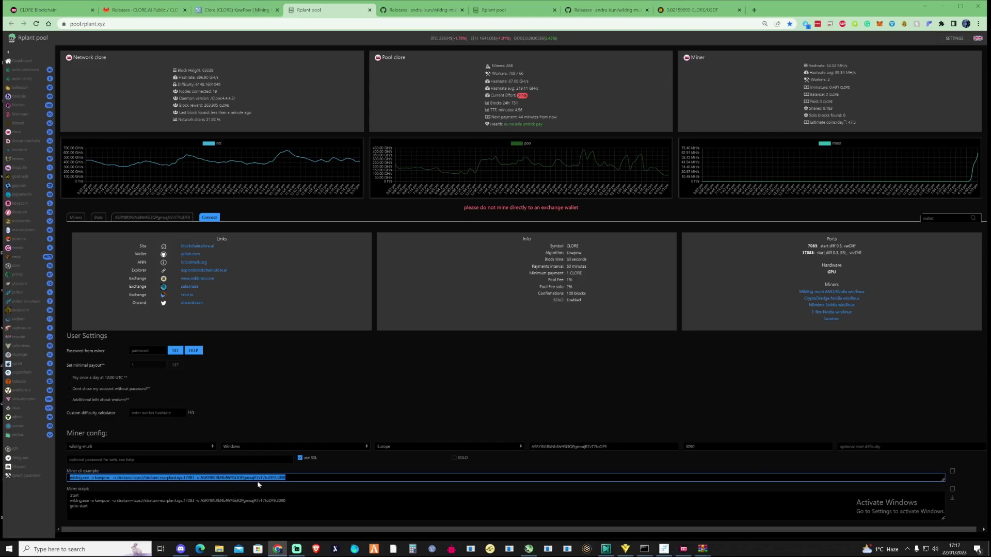
# - Minimize Chrome and add a new empty text document named CLORE to WILDRIG123
pyautogui.click(924, 6)
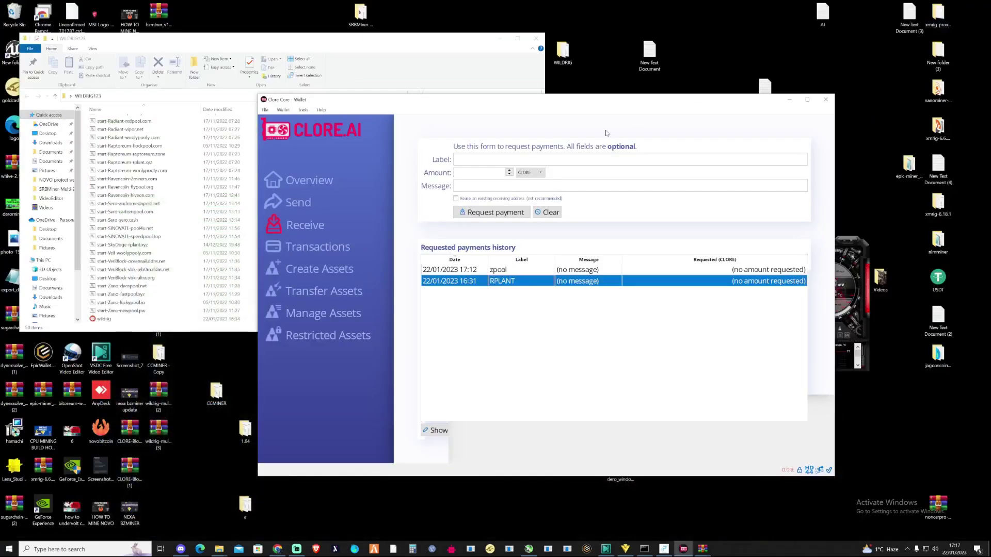
pyautogui.click(443, 54)
pyautogui.rightClick(416, 225)
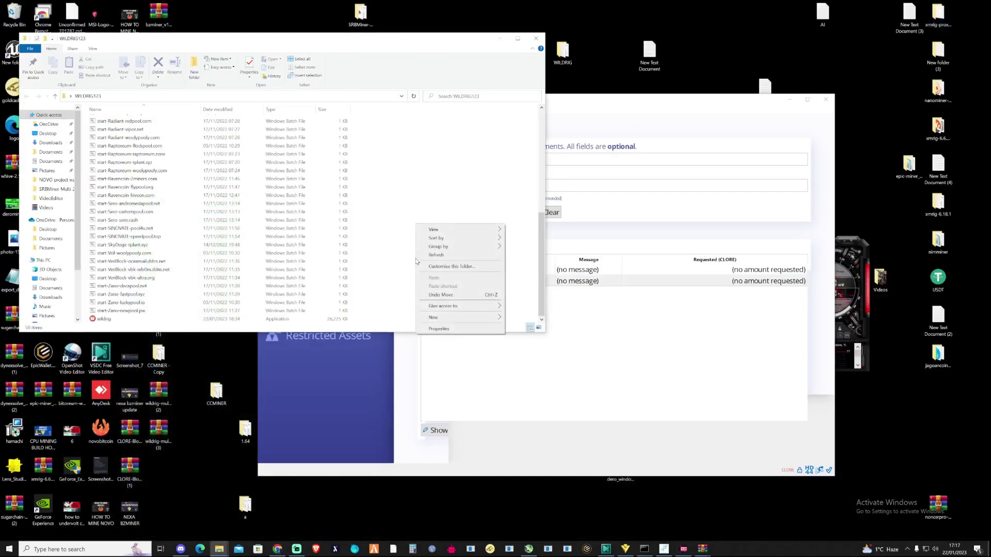
pyautogui.moveTo(438, 317)
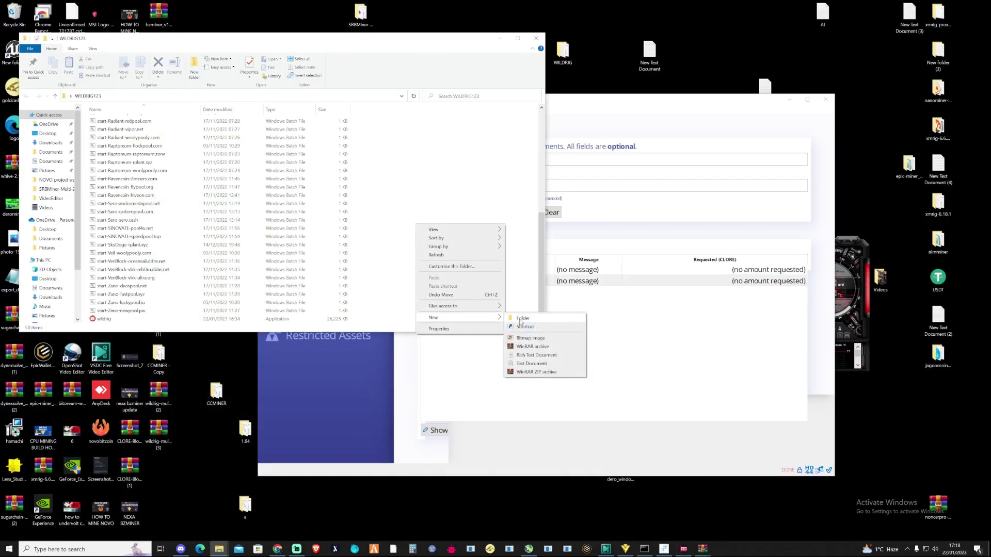
pyautogui.click(530, 364)
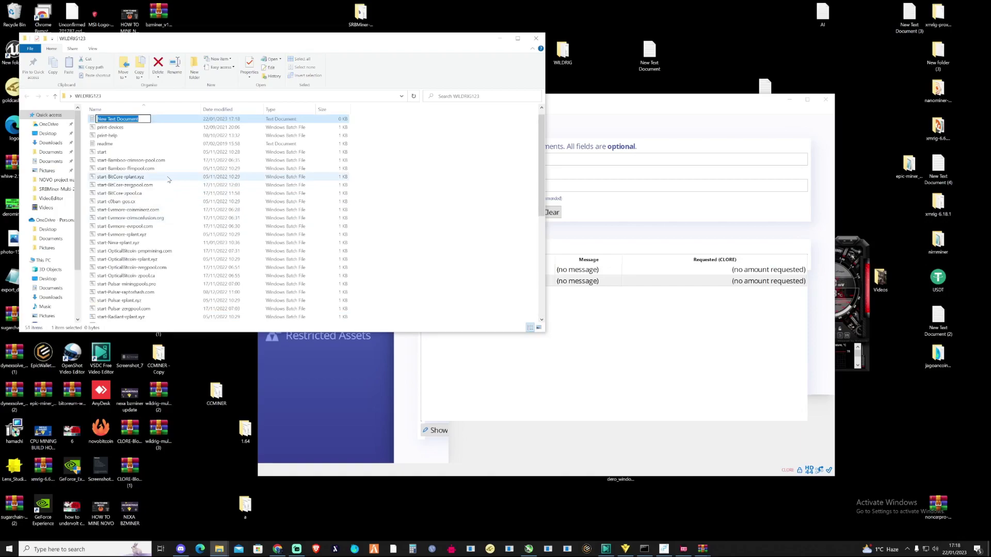
pyautogui.write('CLORE')
pyautogui.press('Return')
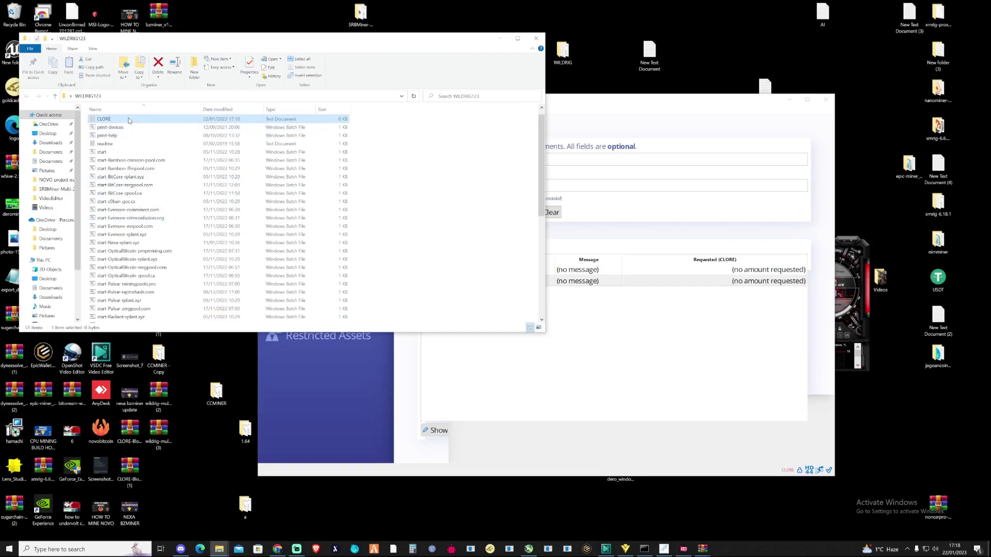
# - Paste the wildrig kawpow command for stratum-eu.rplant.xyz:17083 into CLORE and save it as CLORE.bat
pyautogui.doubleClick(130, 120)
pyautogui.hotkey('ctrl', 'v')
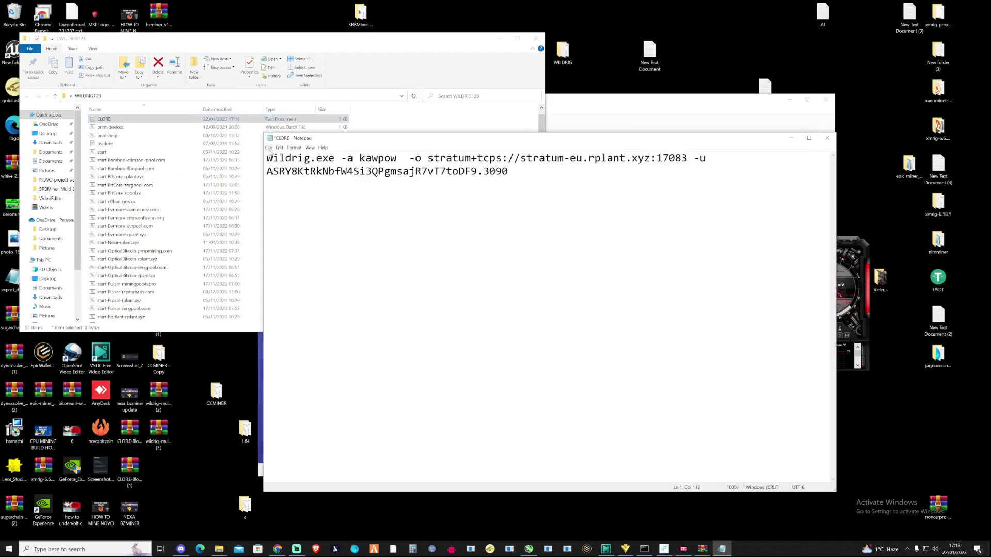
pyautogui.click(269, 148)
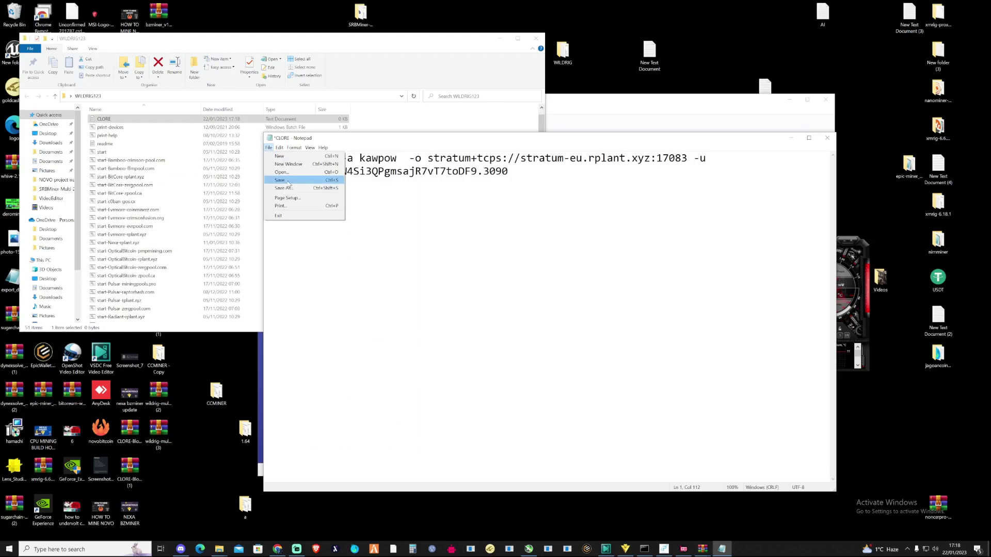
pyautogui.click(289, 183)
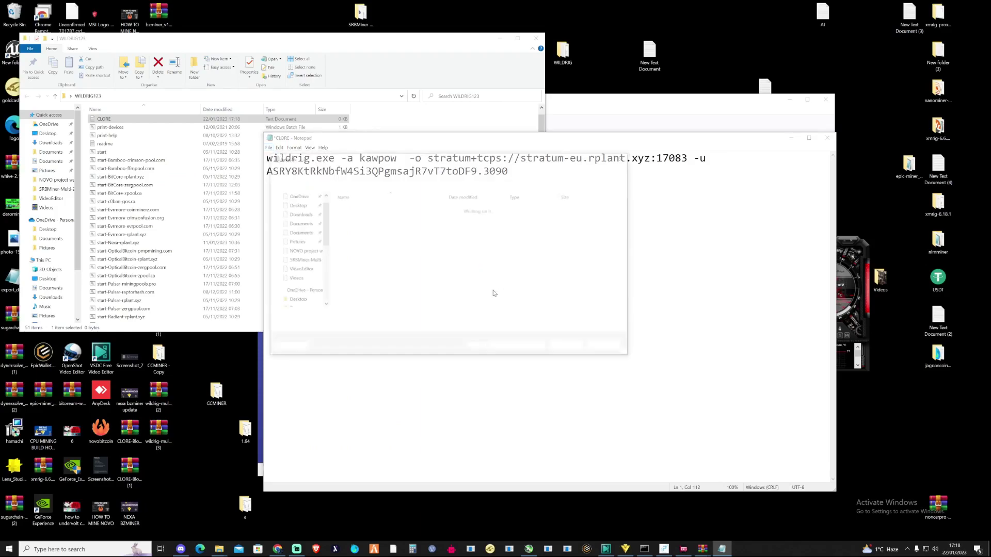
pyautogui.click(330, 317)
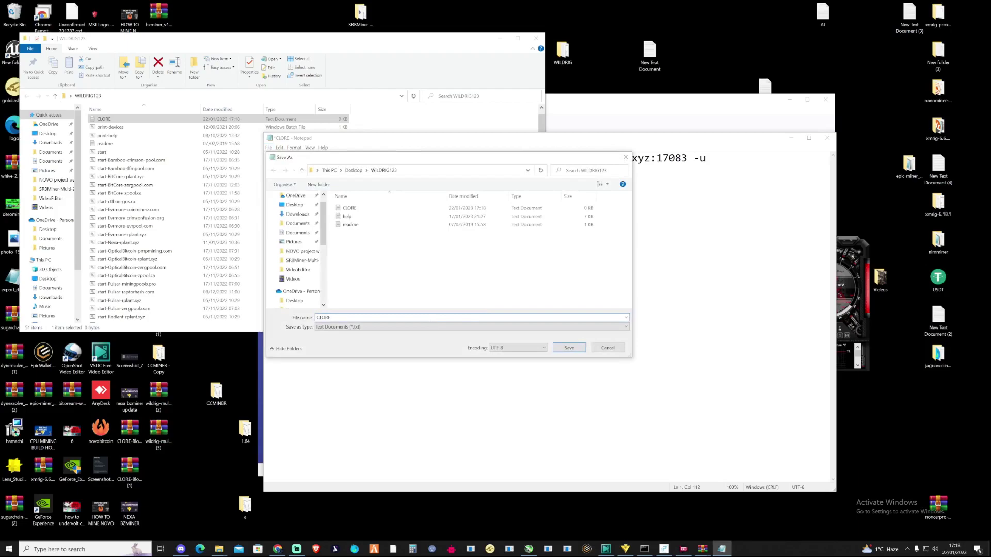
pyautogui.write('.bat')
pyautogui.click(569, 348)
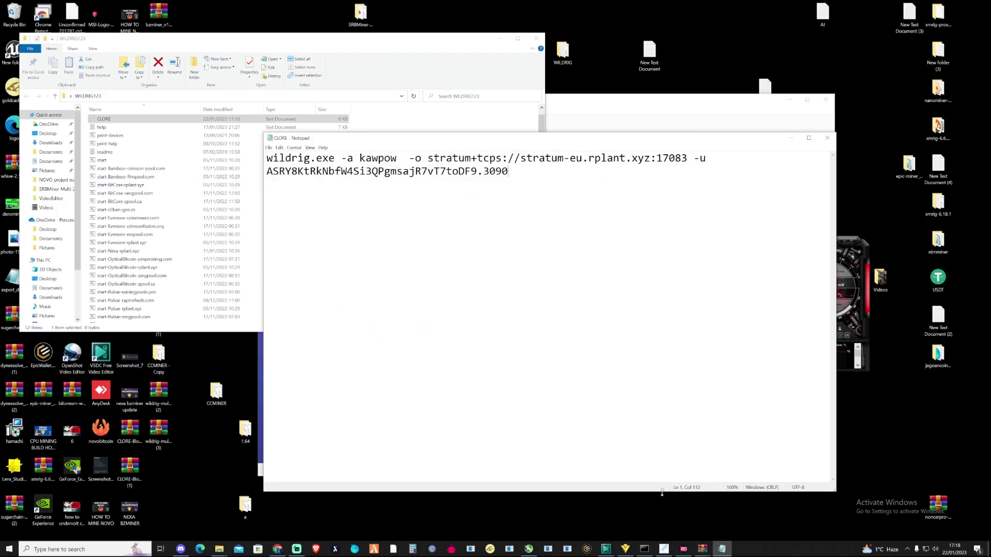
# - Close the old miner console and save the command as the CLORE batch file
pyautogui.click(644, 549)
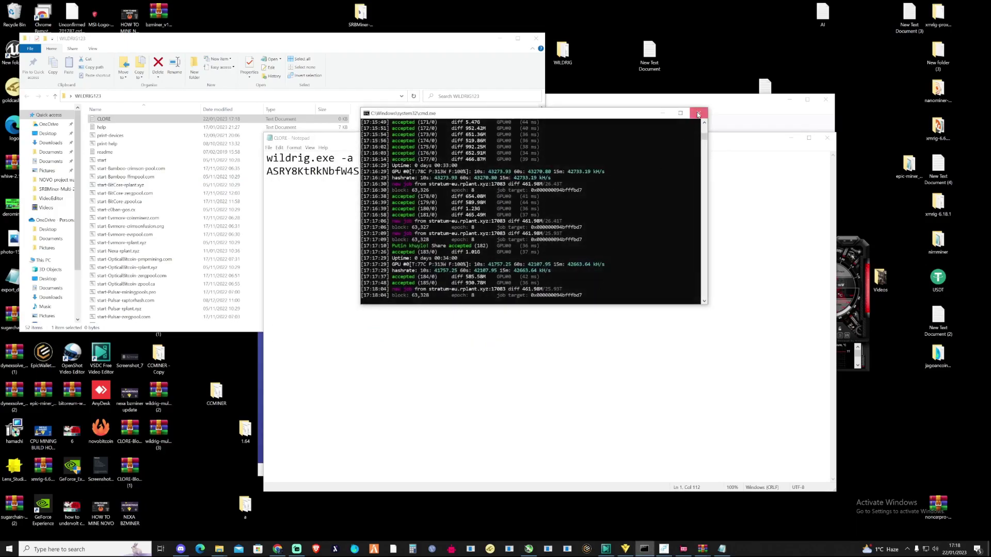
pyautogui.click(697, 114)
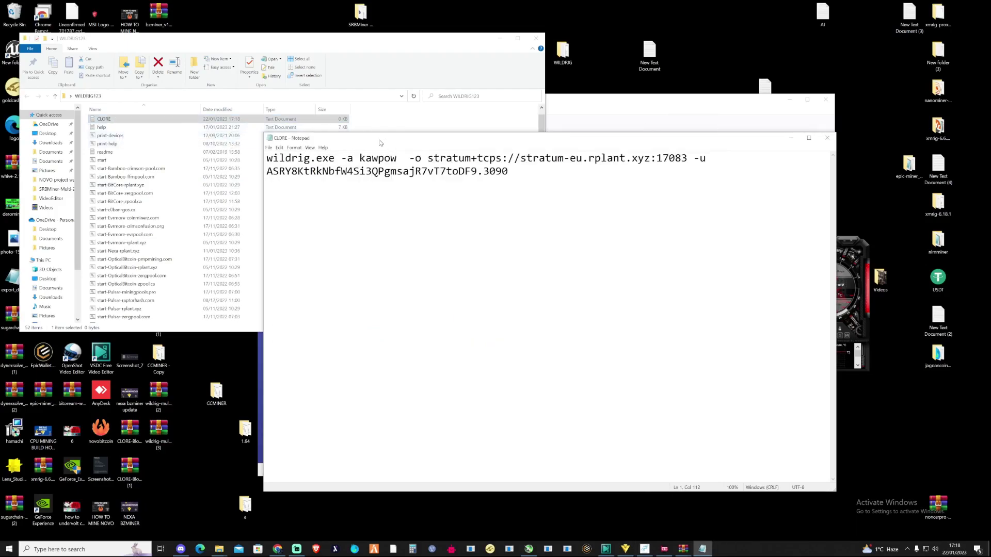
pyautogui.click(268, 147)
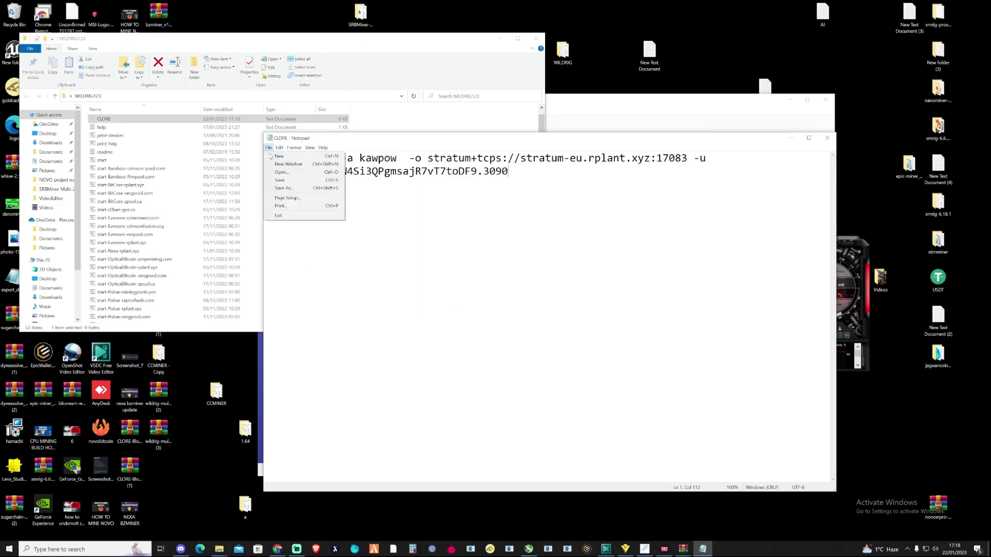
pyautogui.click(123, 122)
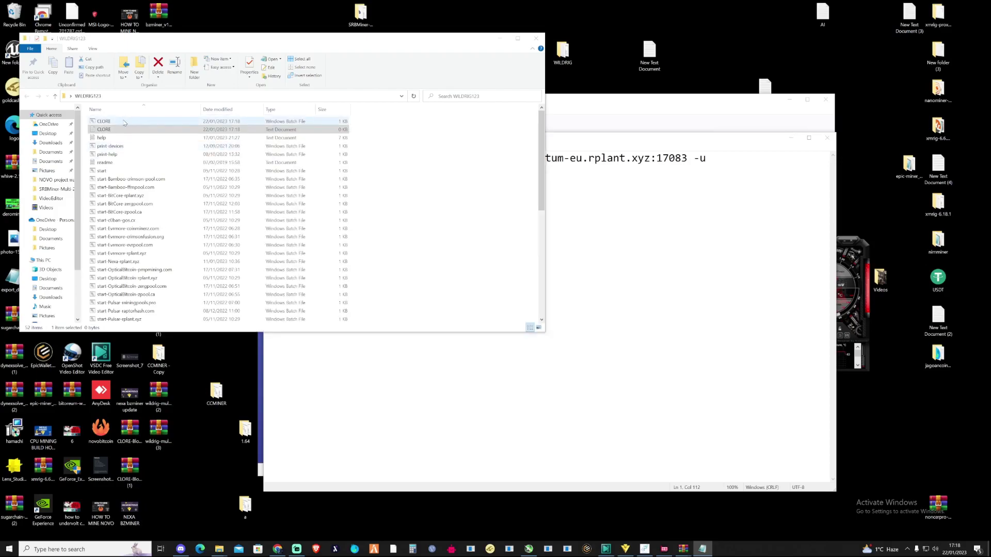
# - Run CLORE.bat, move and enlarge the new miner console, and return to the Rplant pool page
pyautogui.doubleClick(124, 122)
pyautogui.moveTo(297, 133); pyautogui.dragTo(569, 128)
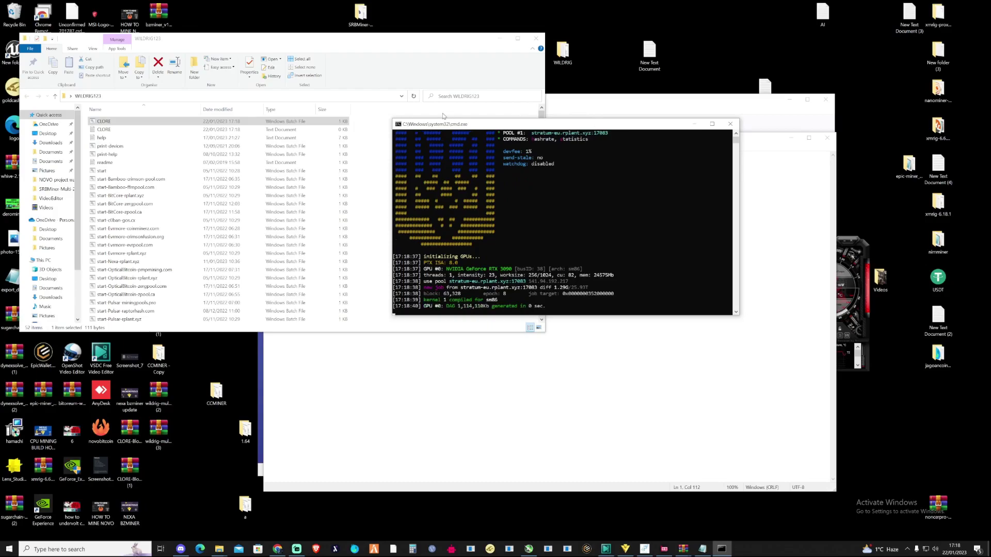
pyautogui.moveTo(390, 118); pyautogui.dragTo(302, 33)
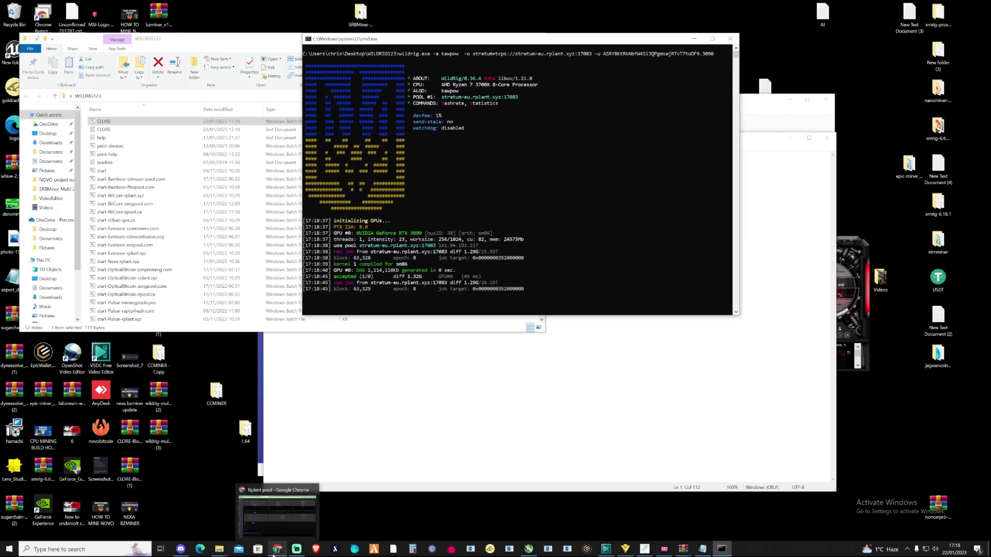
pyautogui.click(278, 510)
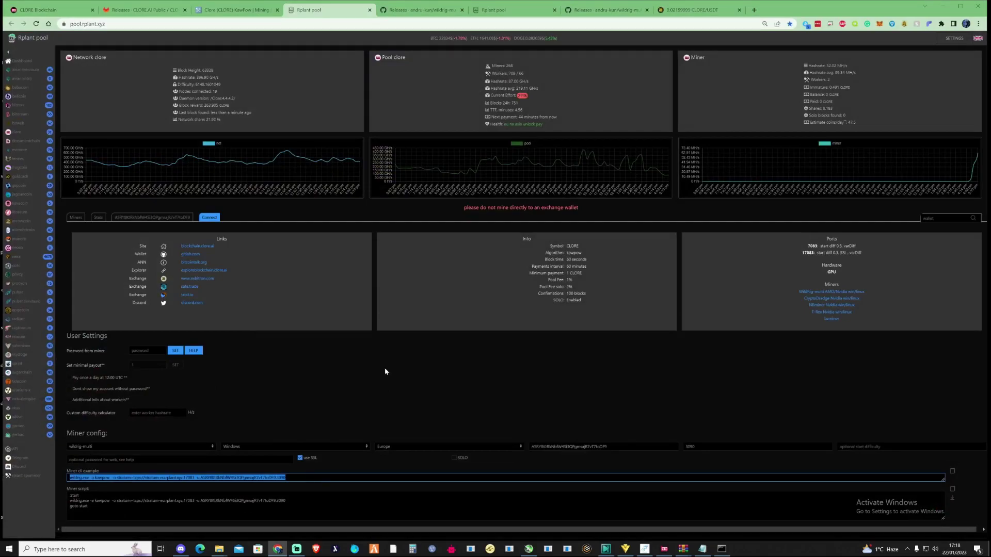
# - View Exbitron's CLORE/USDT chart at 0.02199999 USDT, then go back to the MiningPoolStats Clore page
pyautogui.click(691, 10)
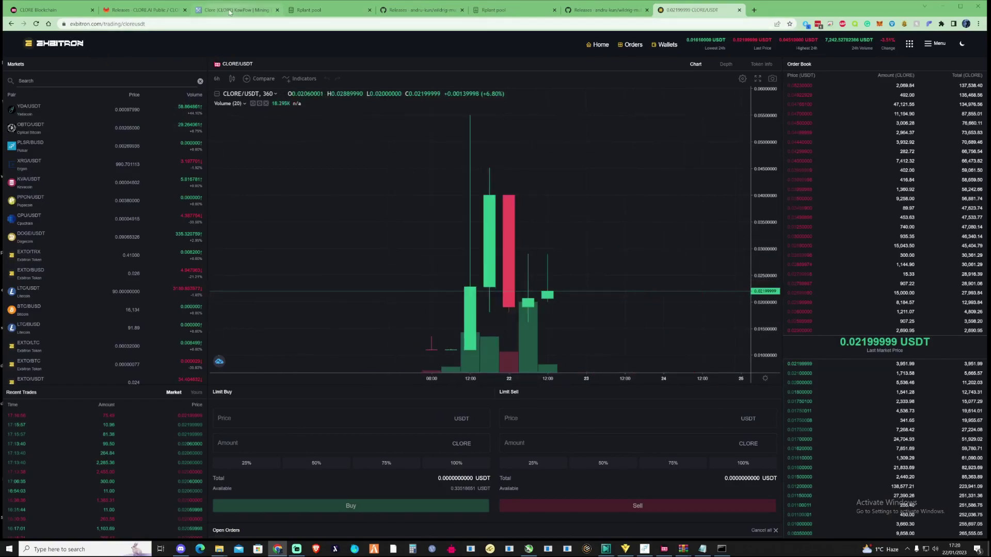
pyautogui.click(232, 10)
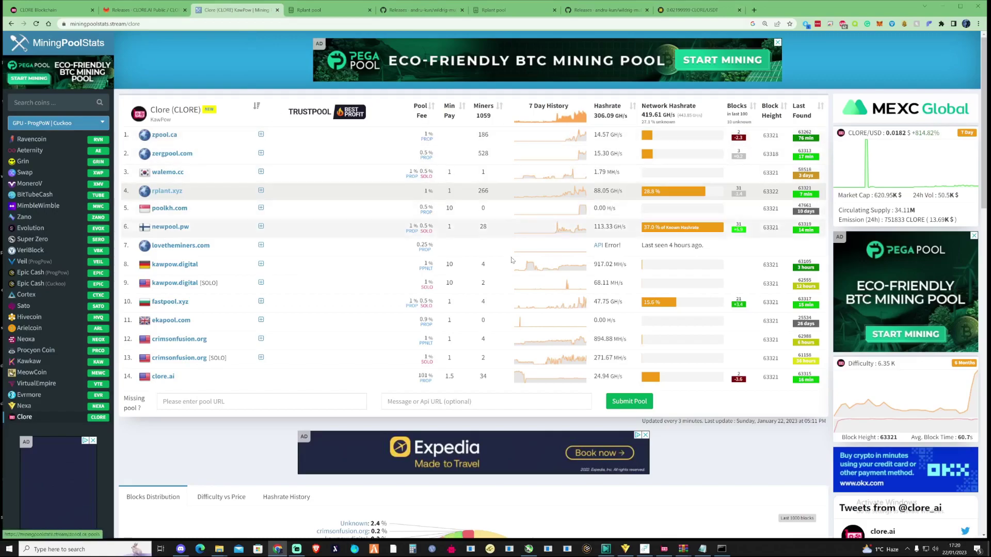
# - Show Clore's Hashrate History chart and scroll through the exchanges and blocks tables
pyautogui.scroll(-4, 697, 309)
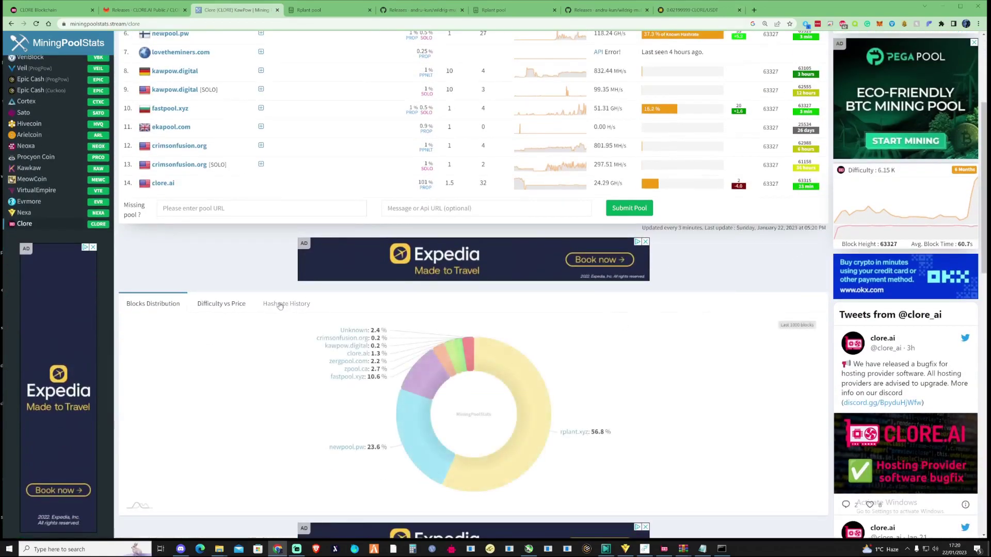
pyautogui.click(286, 304)
pyautogui.scroll(-3, 531, 339)
pyautogui.scroll(-1, 531, 339)
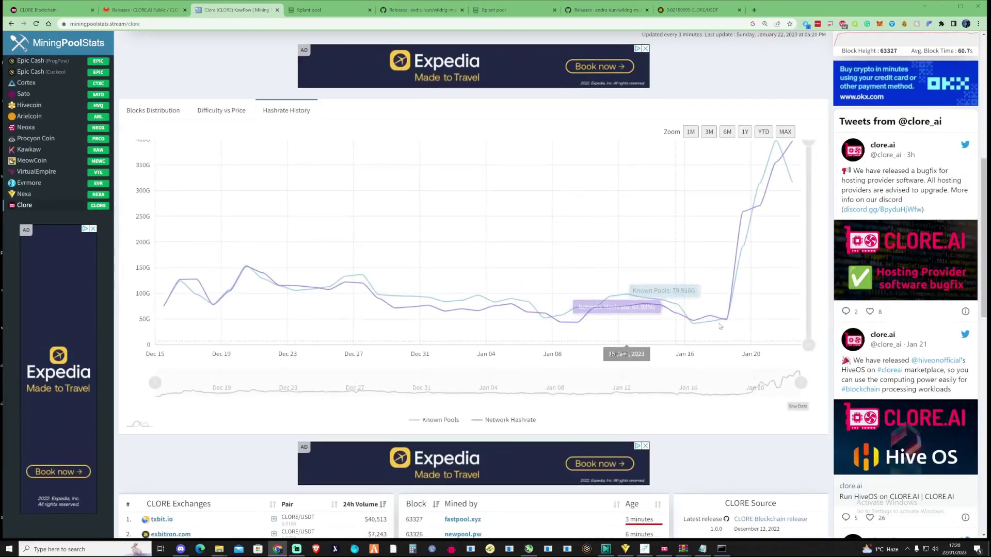
pyautogui.scroll(-2, 671, 269)
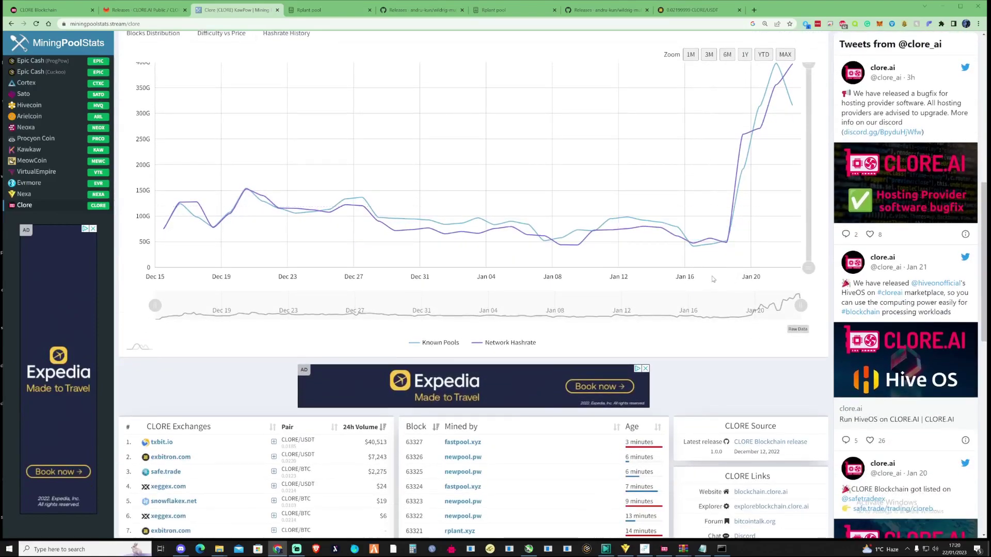
pyautogui.scroll(-2, 238, 365)
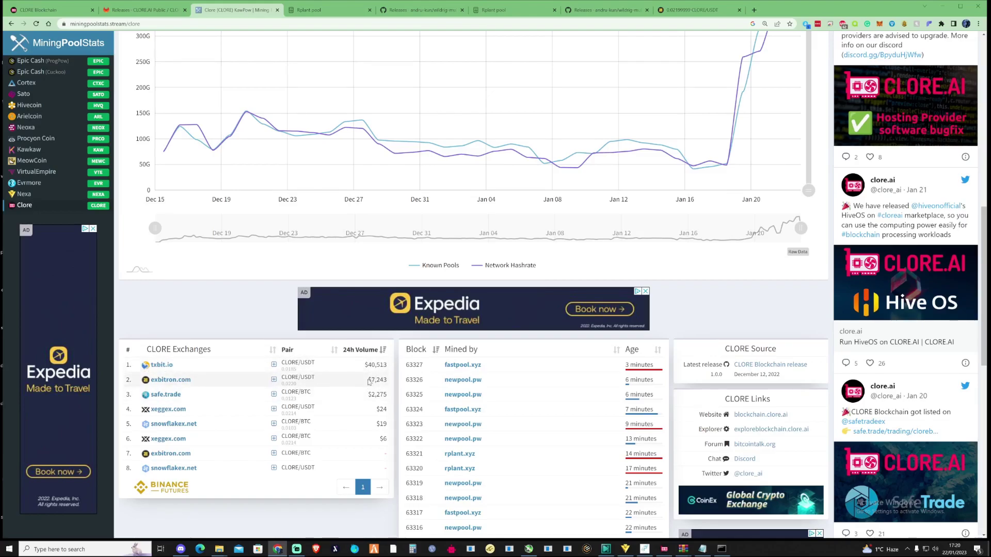
# - Scroll back up to the pool list: 14 pools, 396.90 GH/s, rplant.xyz at 28.1%
pyautogui.scroll(2, 441, 463)
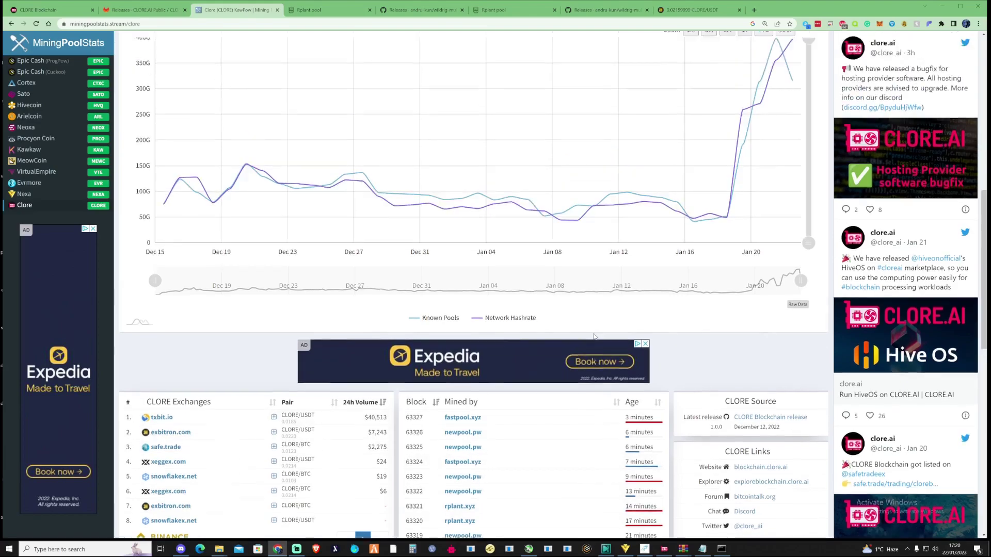
pyautogui.scroll(1, 754, 348)
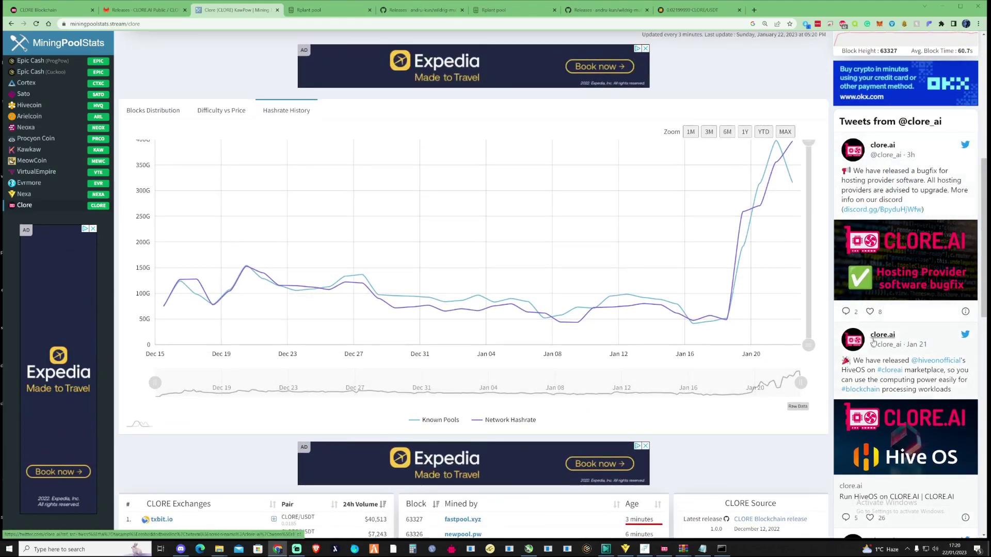
pyautogui.scroll(2, 570, 266)
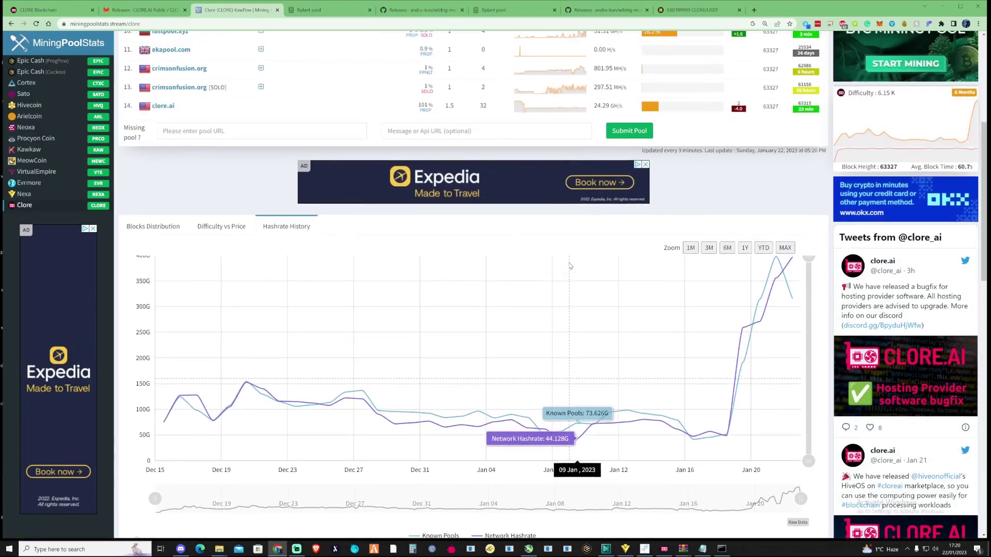
pyautogui.scroll(2, 569, 265)
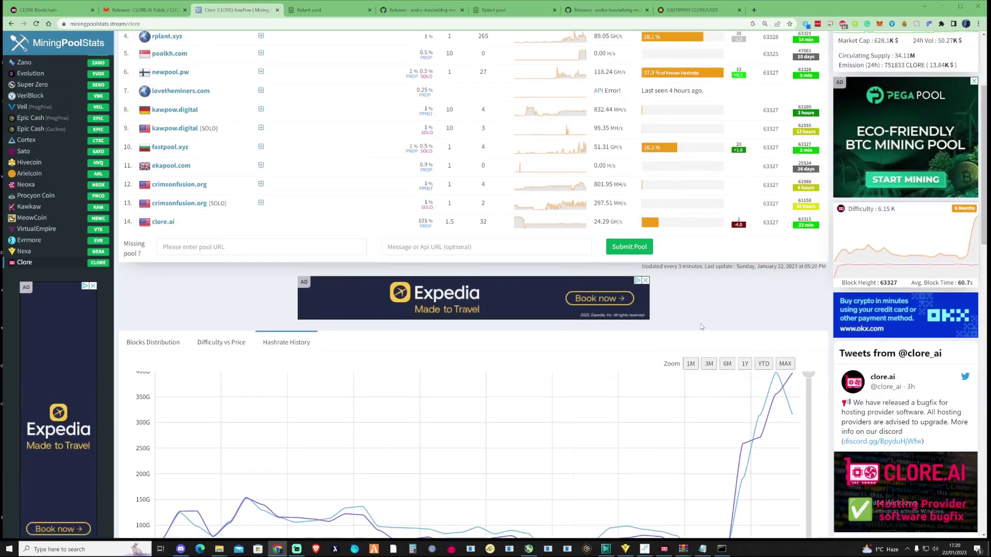
pyautogui.scroll(2, 702, 327)
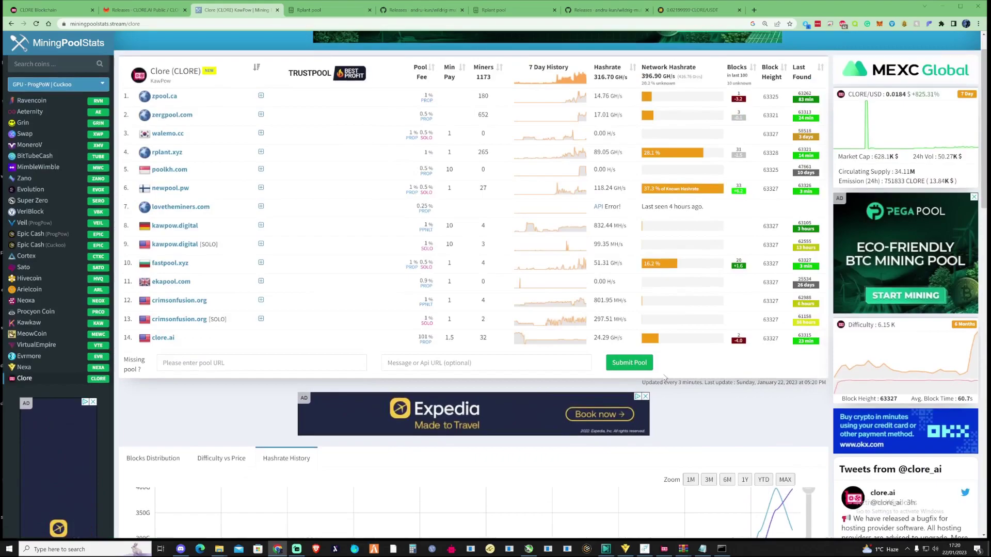
pyautogui.scroll(1, 664, 377)
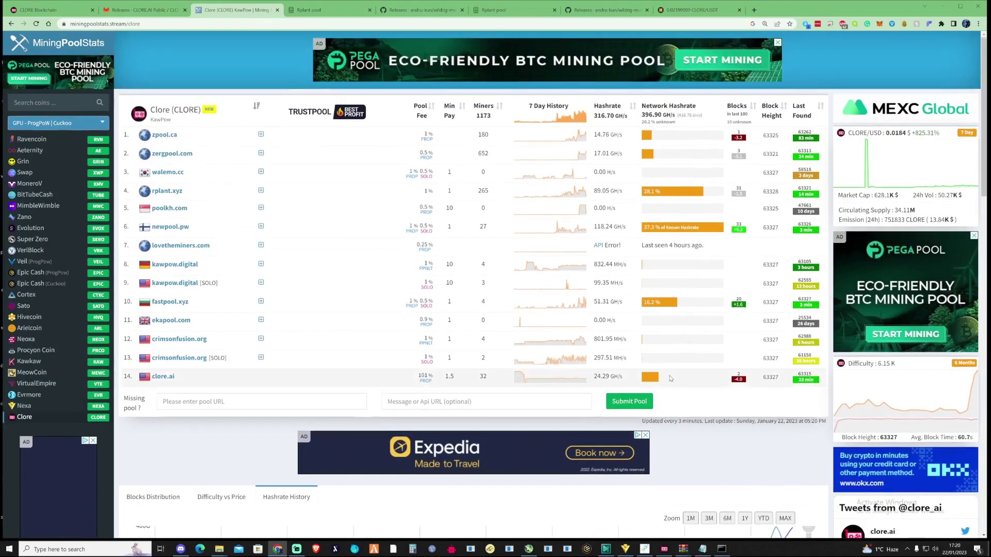